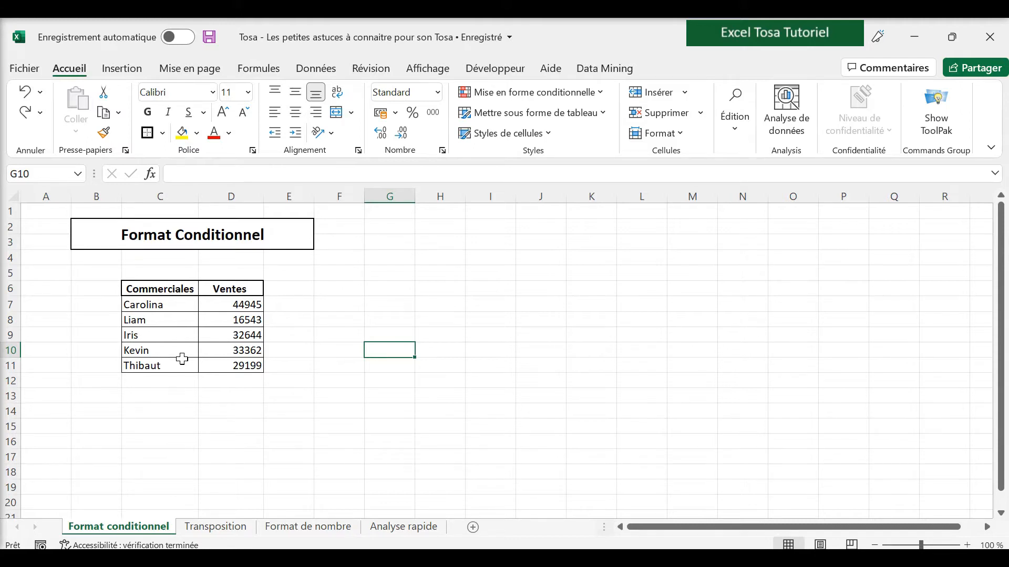
- Start a formula-based conditional formatting rule for the sales table data C7:D11 with the condition $D7>35000
left_click(172, 308)
key("ctrl+a")
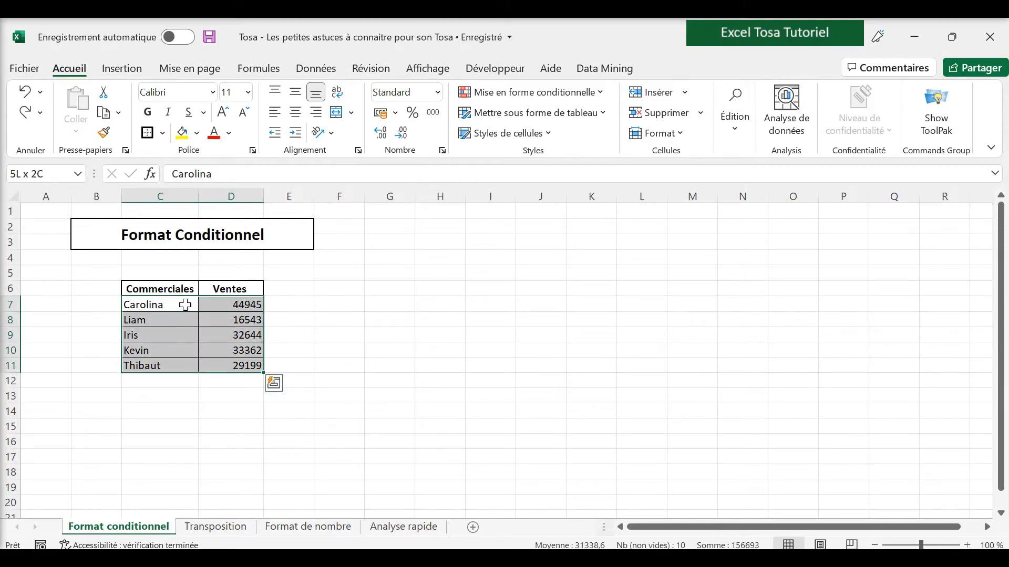
left_click(531, 95)
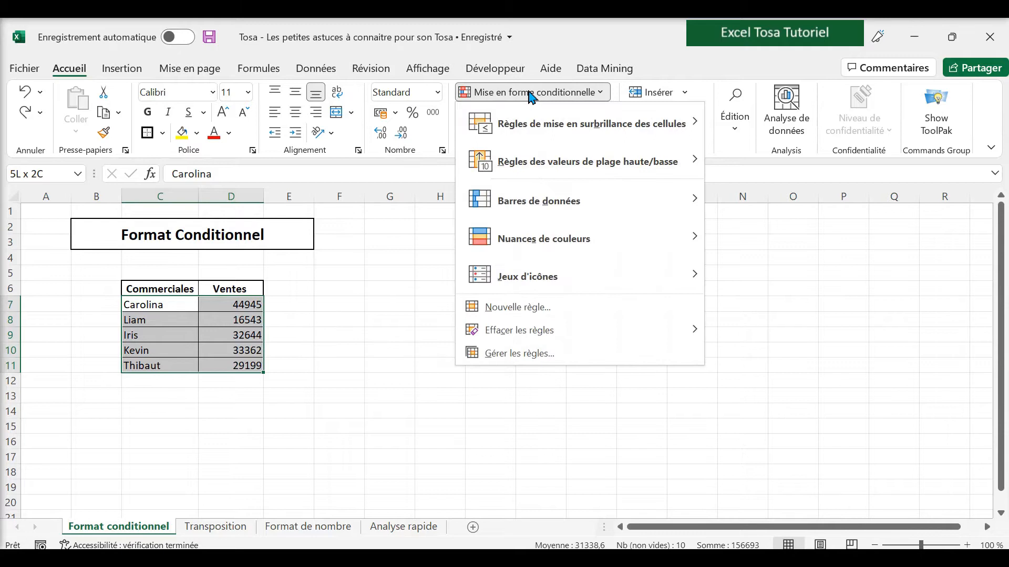
left_click(537, 307)
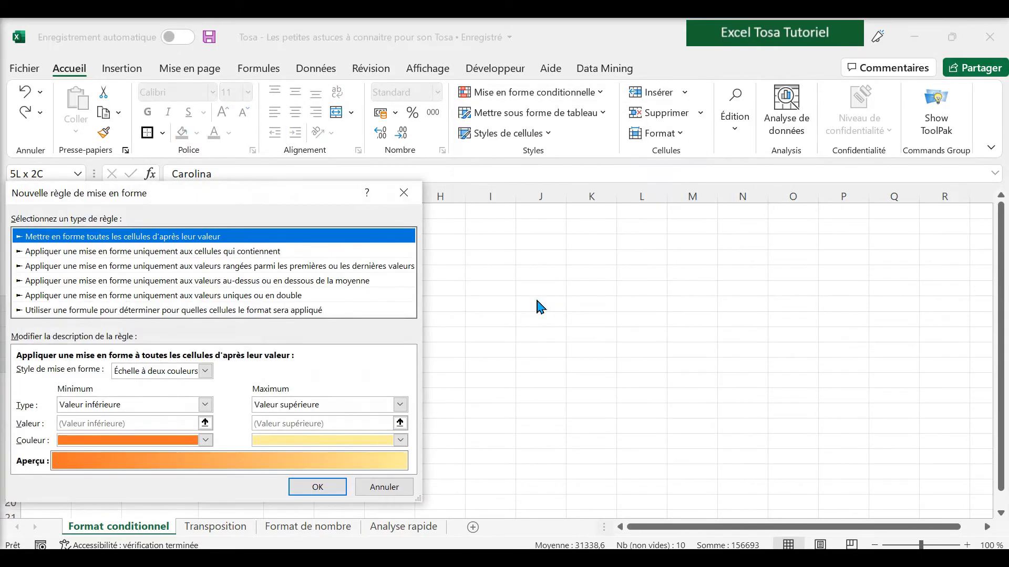
left_click(232, 311)
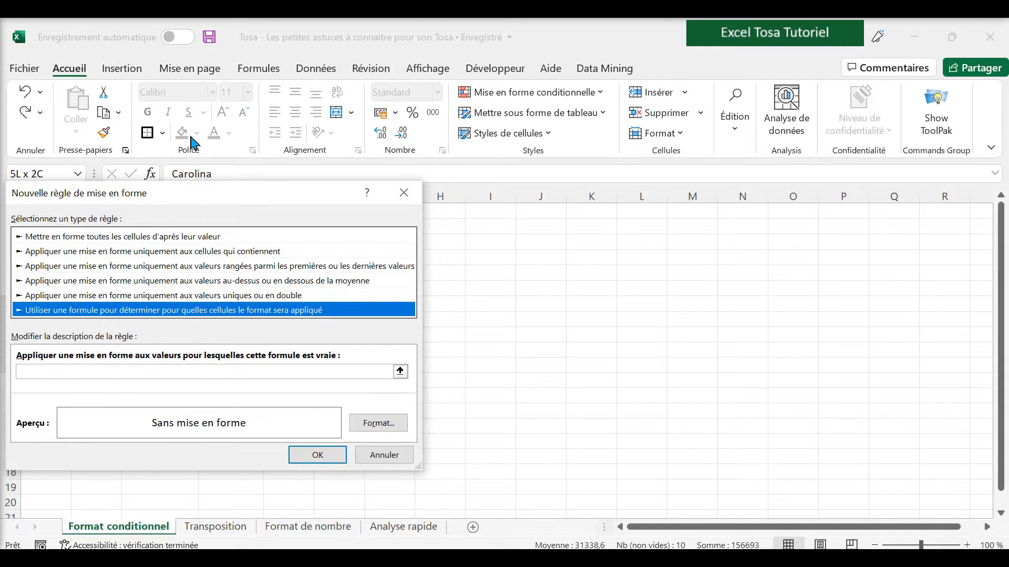
left_click_drag(237, 202, 561, 148)
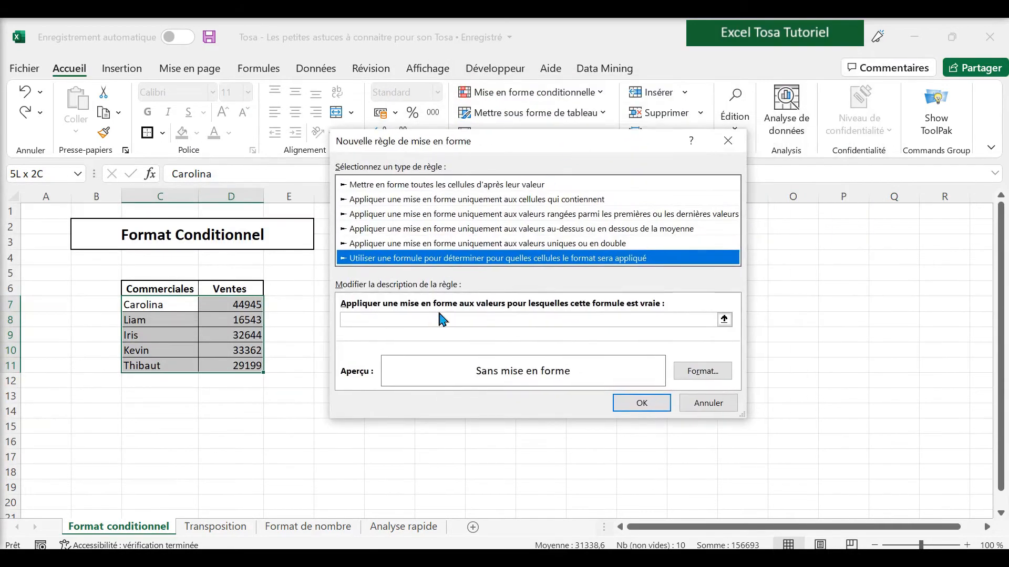
left_click(413, 320)
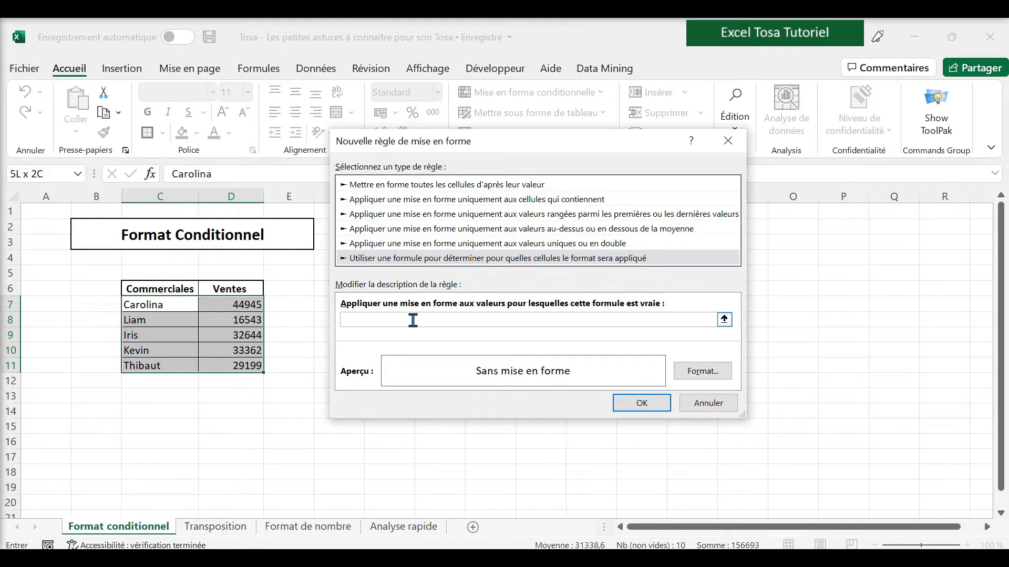
type("$D7>35000")
- Give the new rule a light green background fill and apply it to the table
left_click(694, 377)
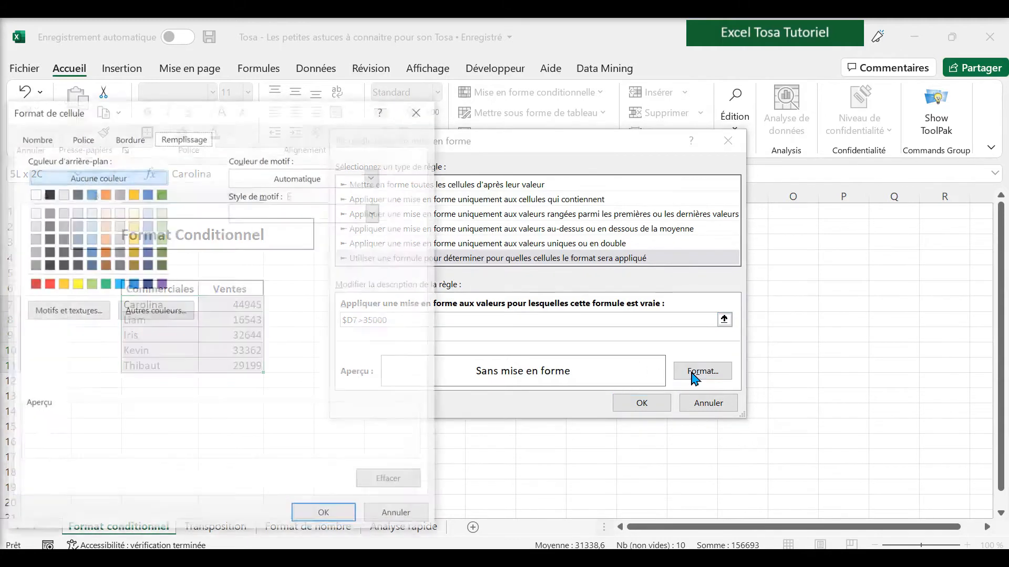
left_click(163, 226)
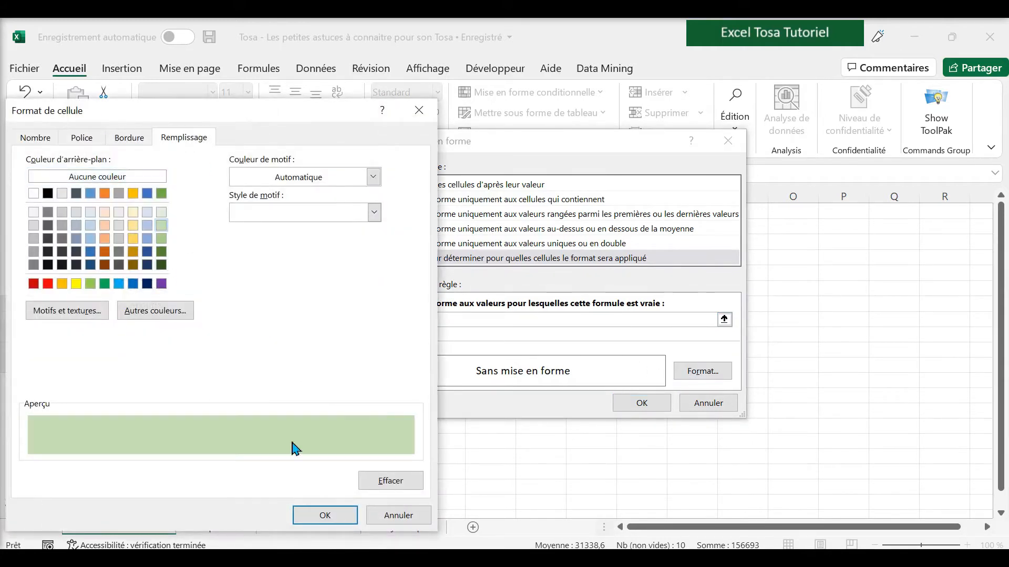
left_click(323, 515)
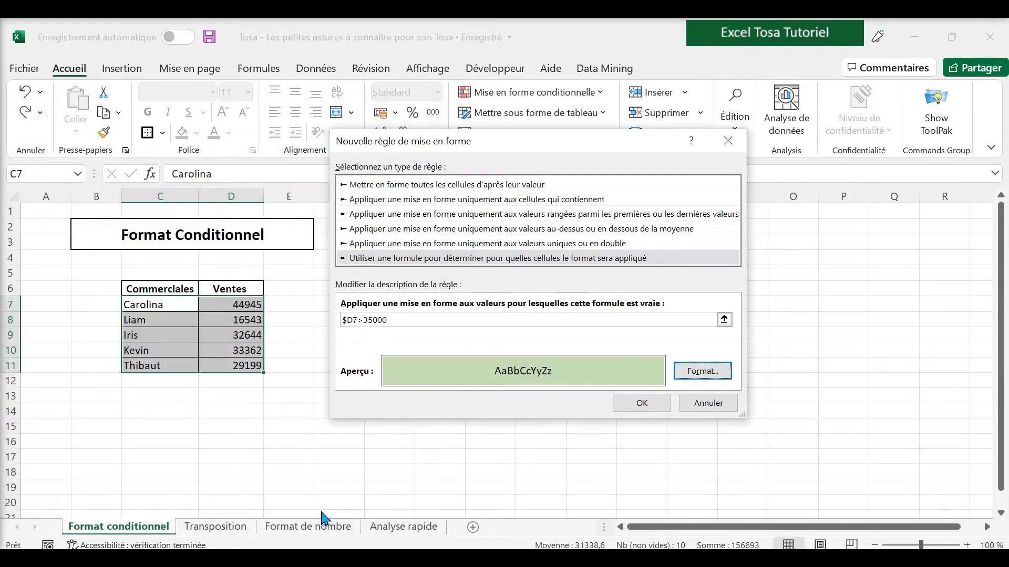
left_click(642, 403)
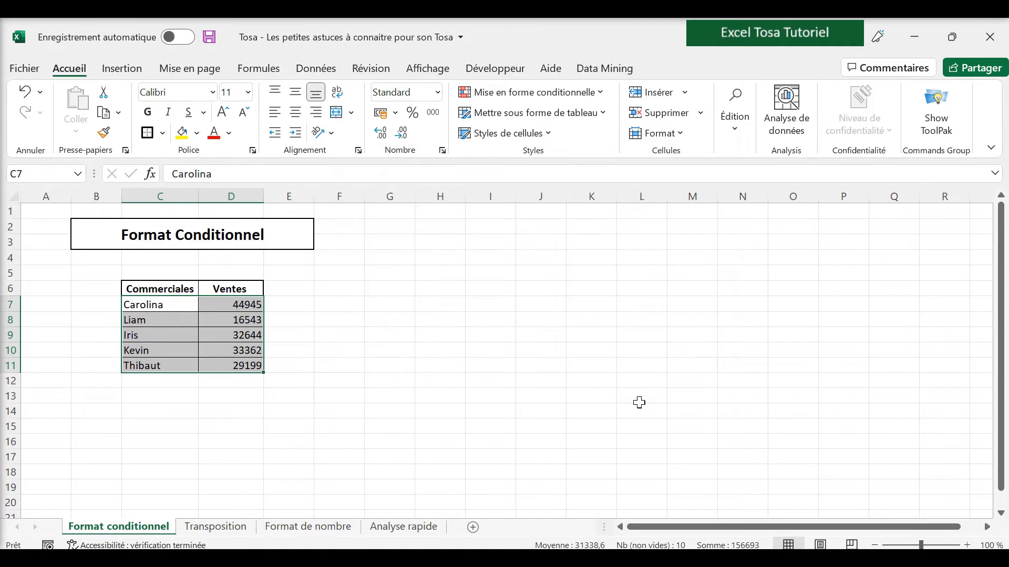
left_click(290, 300)
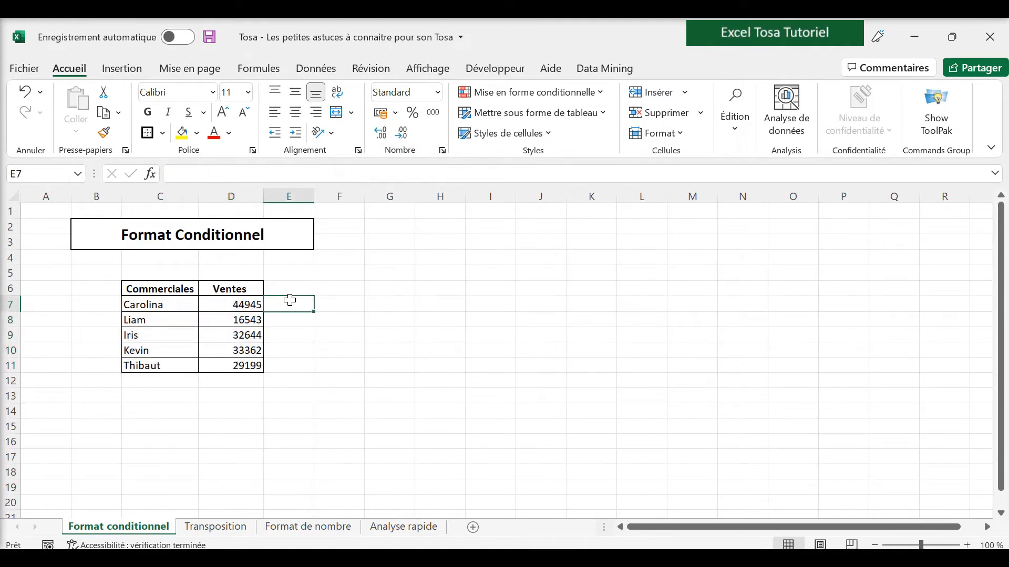
- Edit the table's conditional formatting rule, removing the quotation marks so its formula reads =$D7>35000, and apply it
left_click(585, 97)
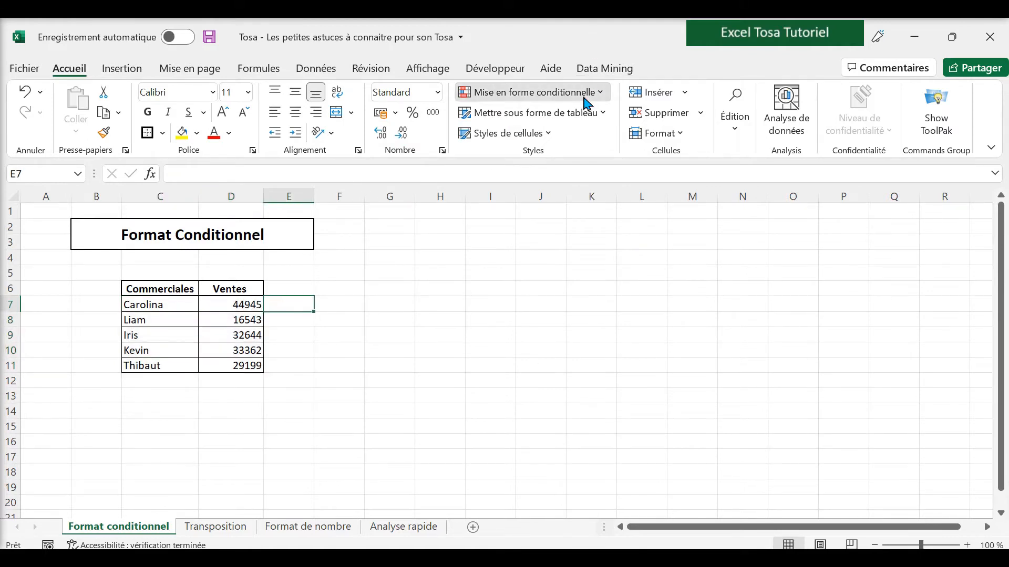
left_click(230, 304)
left_click(239, 305)
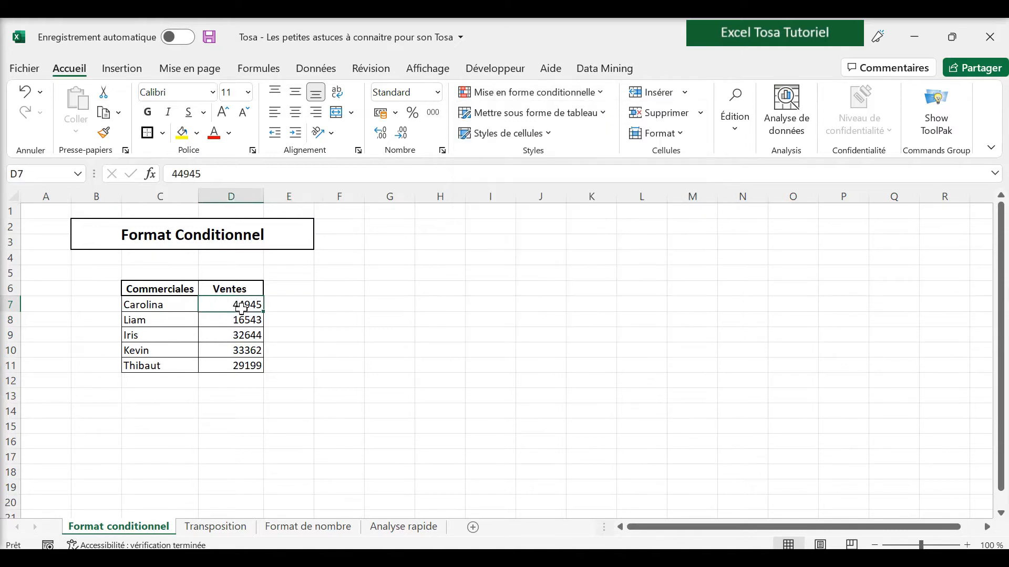
left_click(525, 94)
left_click(595, 361)
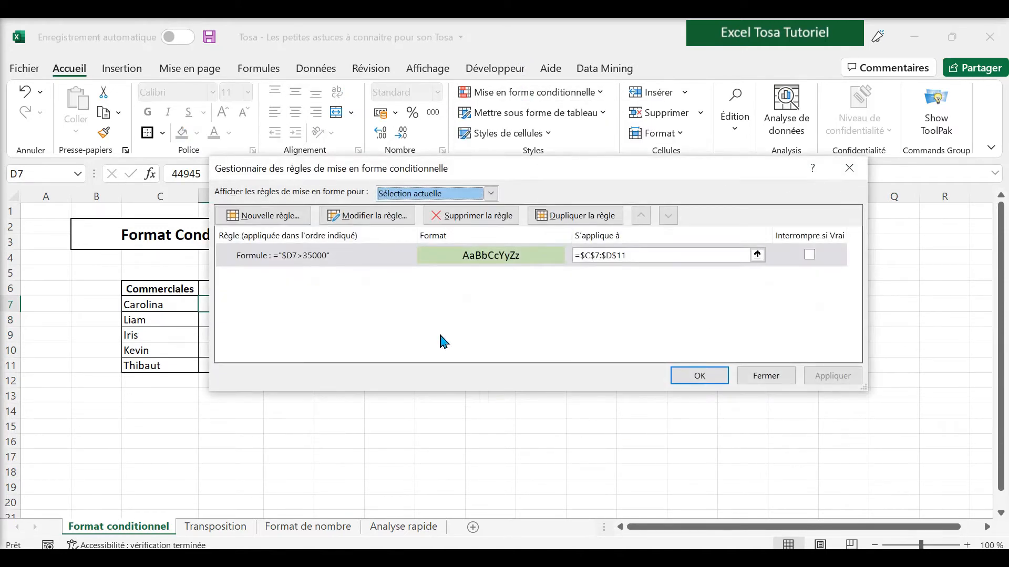
double_click(366, 257)
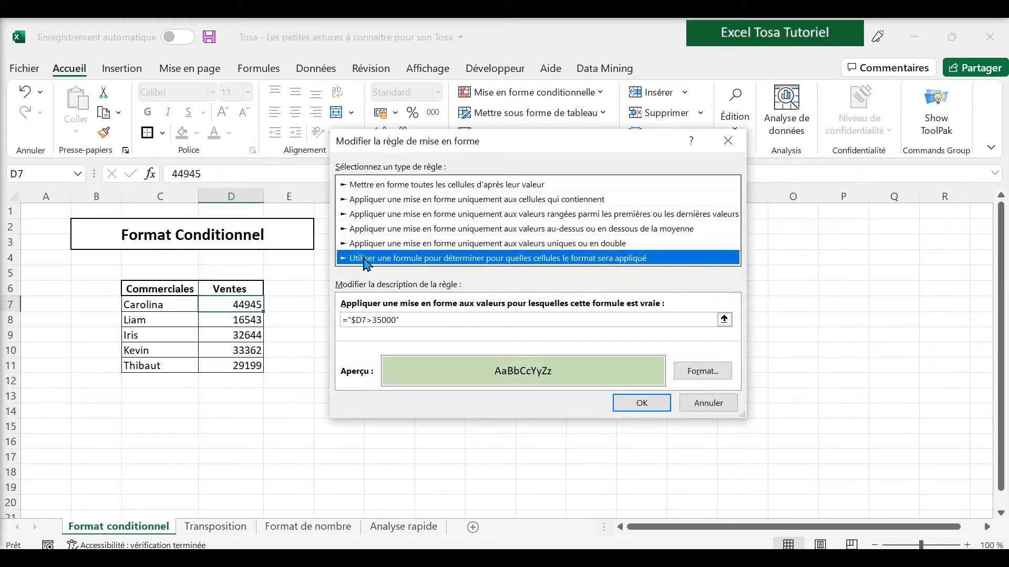
left_click(349, 320)
key("BackSpace")
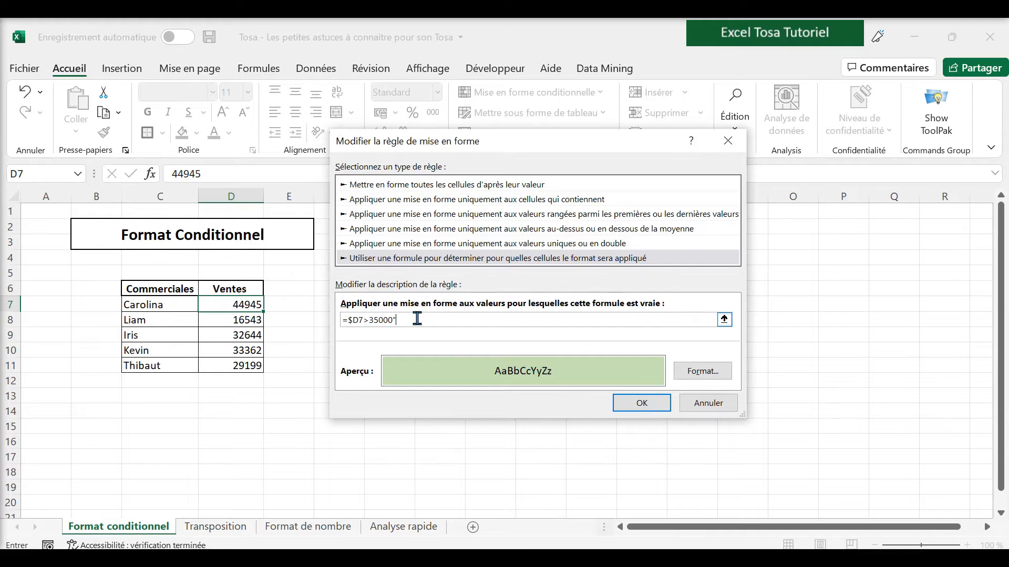
key("BackSpace")
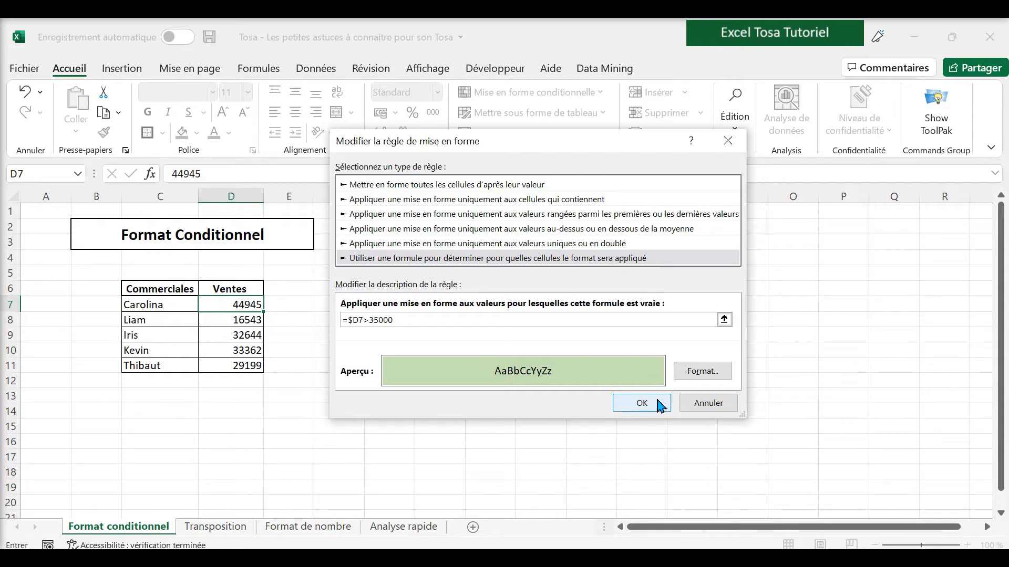
left_click(628, 405)
left_click(683, 376)
left_click(361, 338)
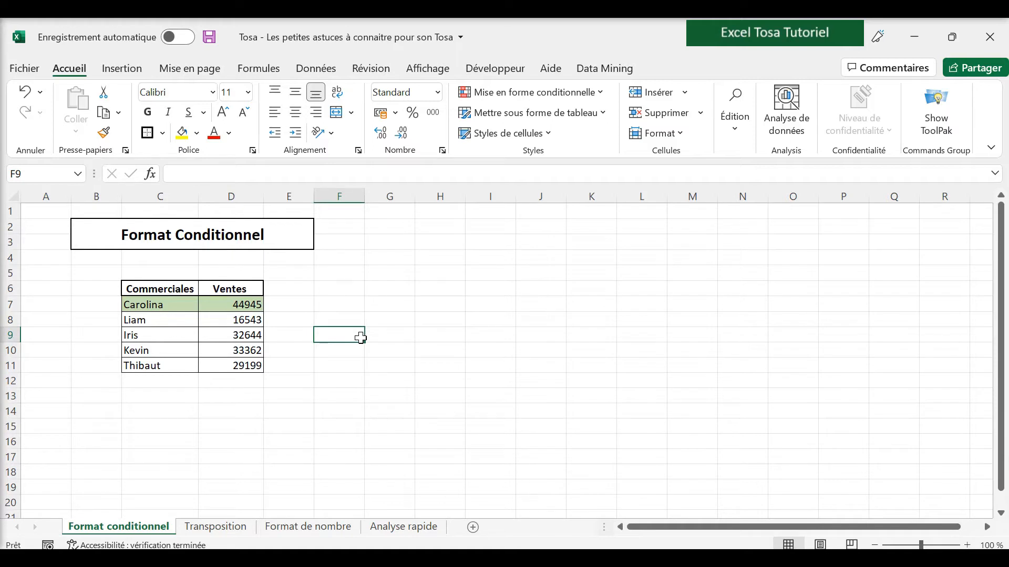
- Test the rule by changing the sales figure in D9 to 36000 and the one in D7 to 34000
left_click(242, 338)
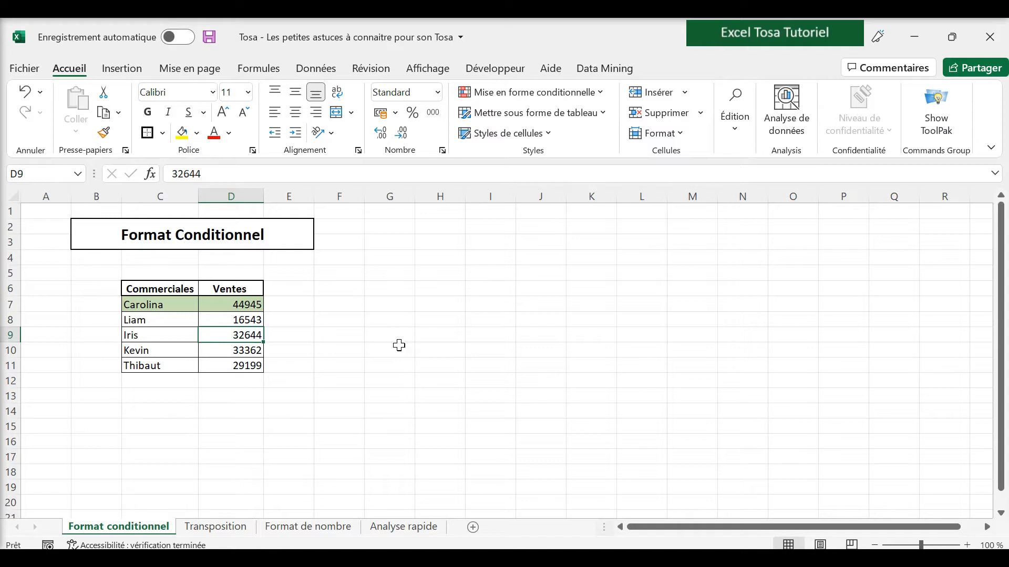
type("36000")
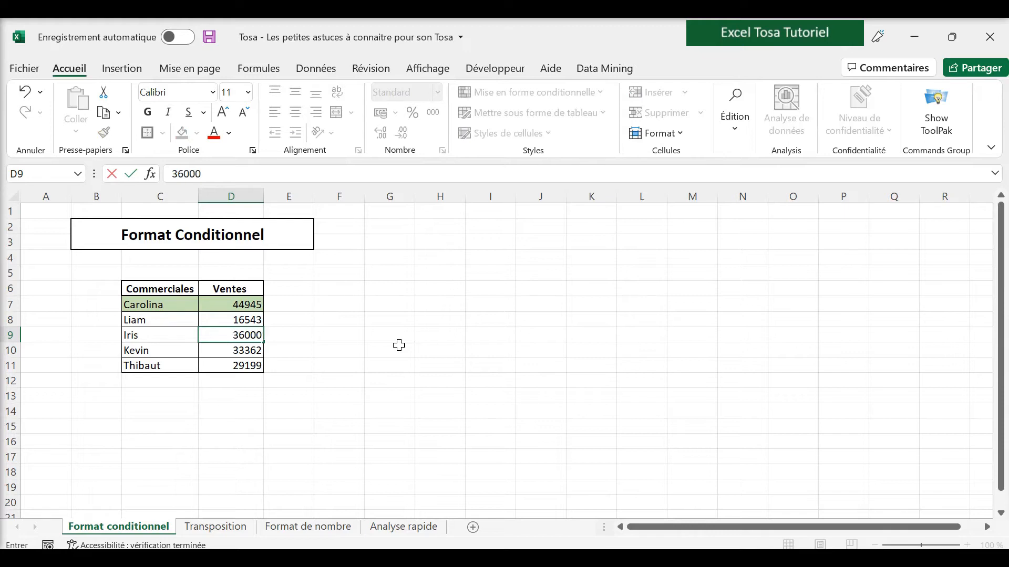
key("Return")
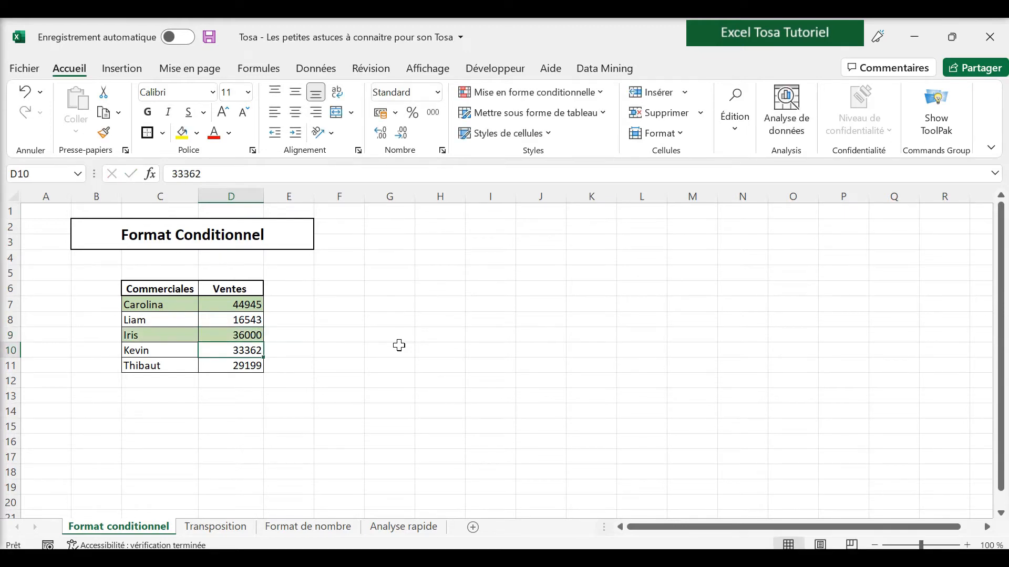
left_click(251, 311)
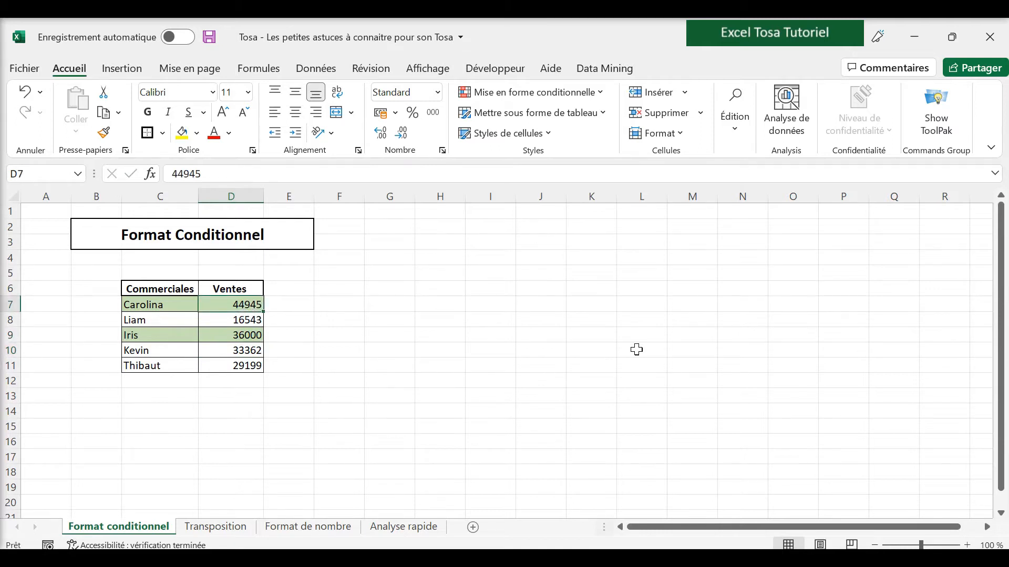
type("34000")
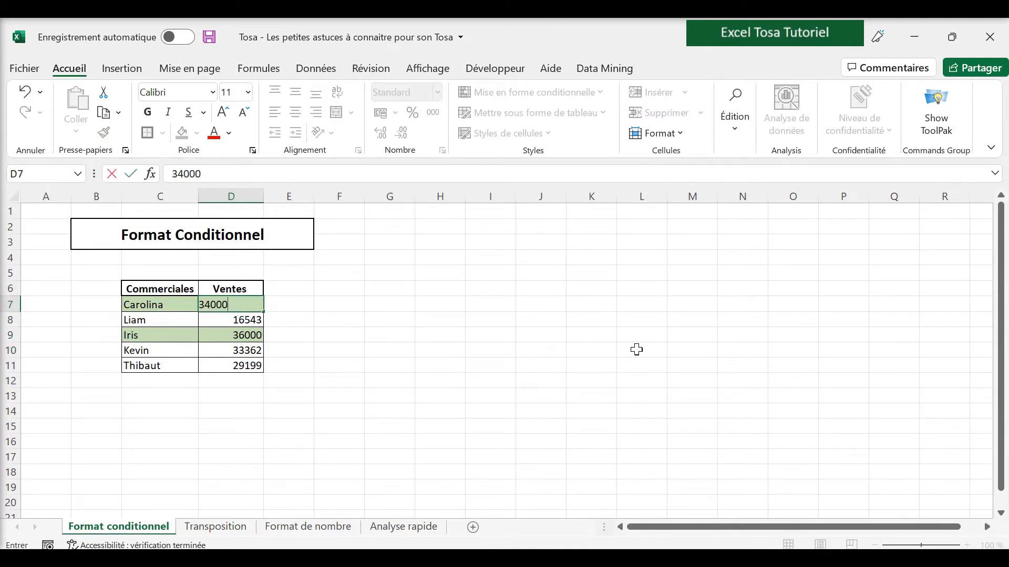
key("Return")
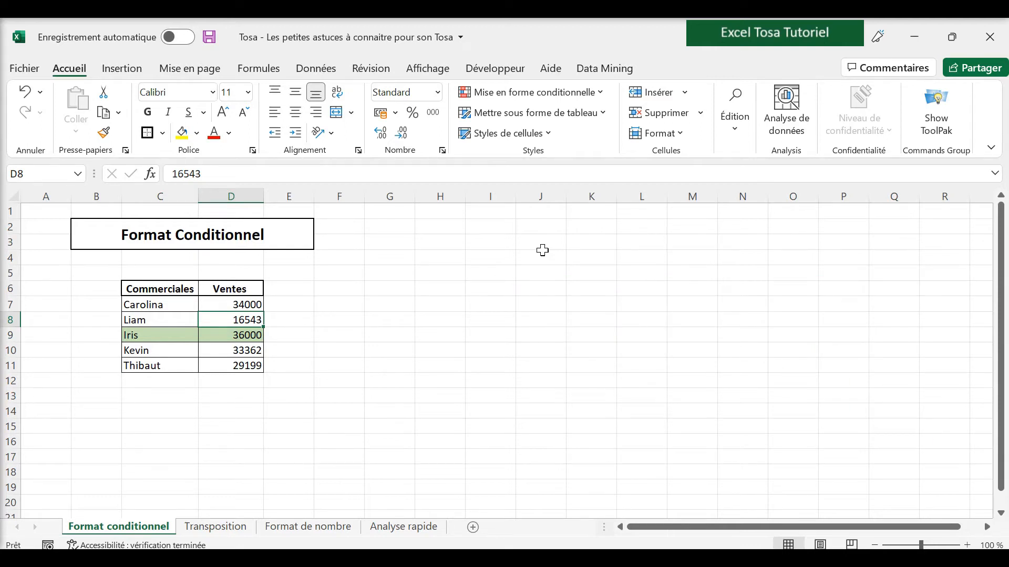
- On the Transposition sheet, copy the whole Trimestre 1 table and paste it transposed with its top-left cell at B14
left_click(236, 529)
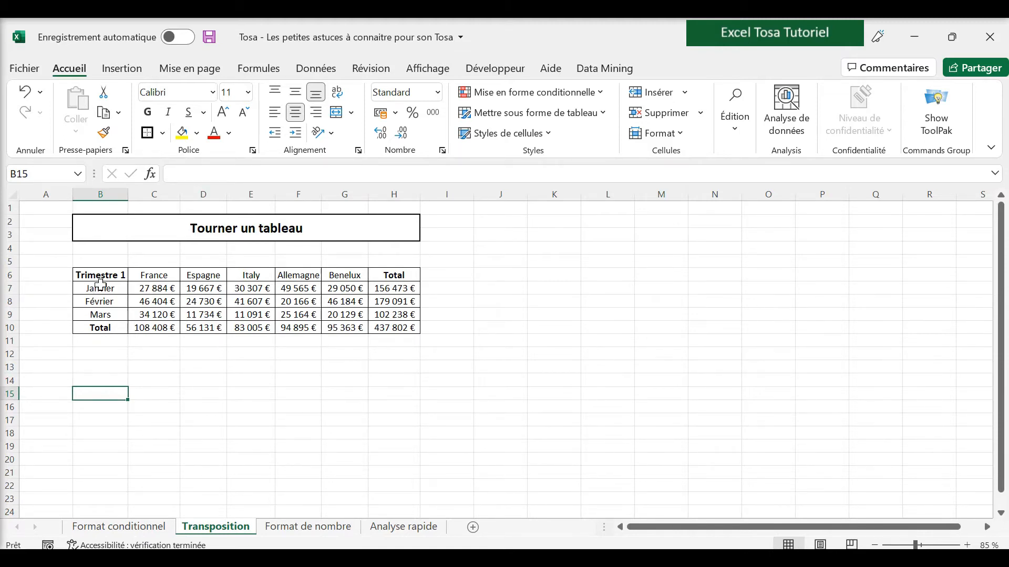
left_click(100, 279)
key("ctrl+a")
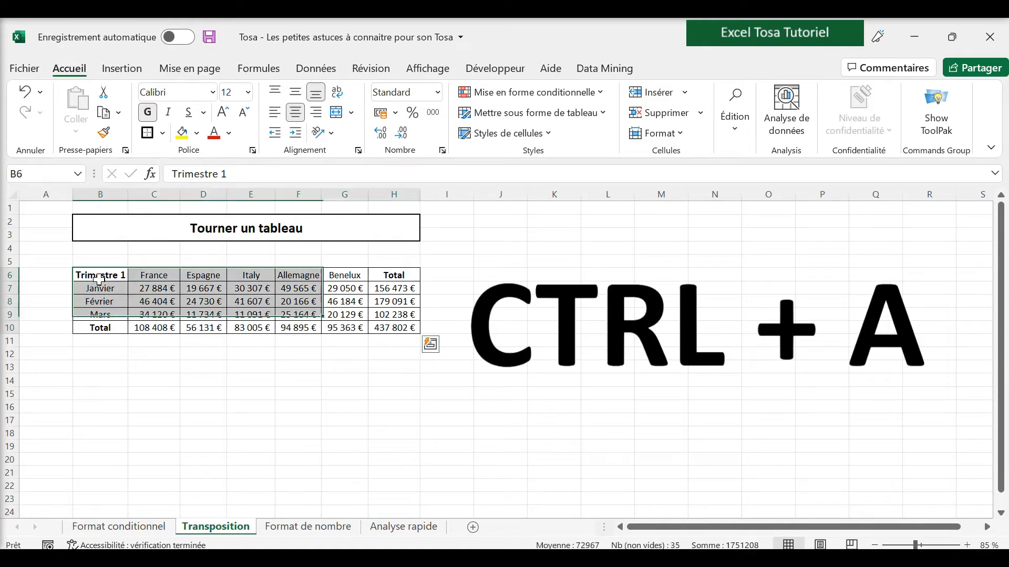
key("ctrl+c")
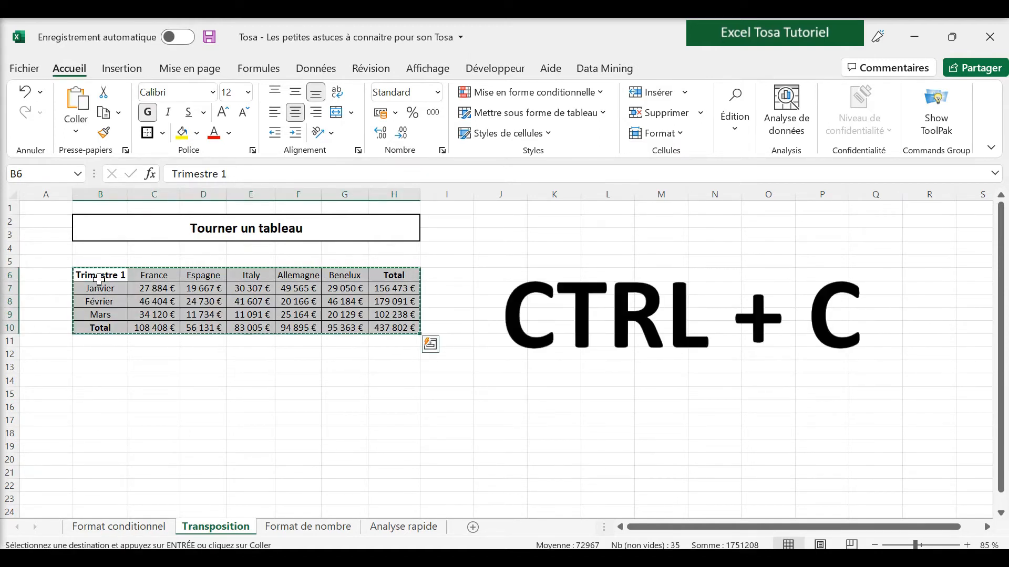
left_click(107, 384)
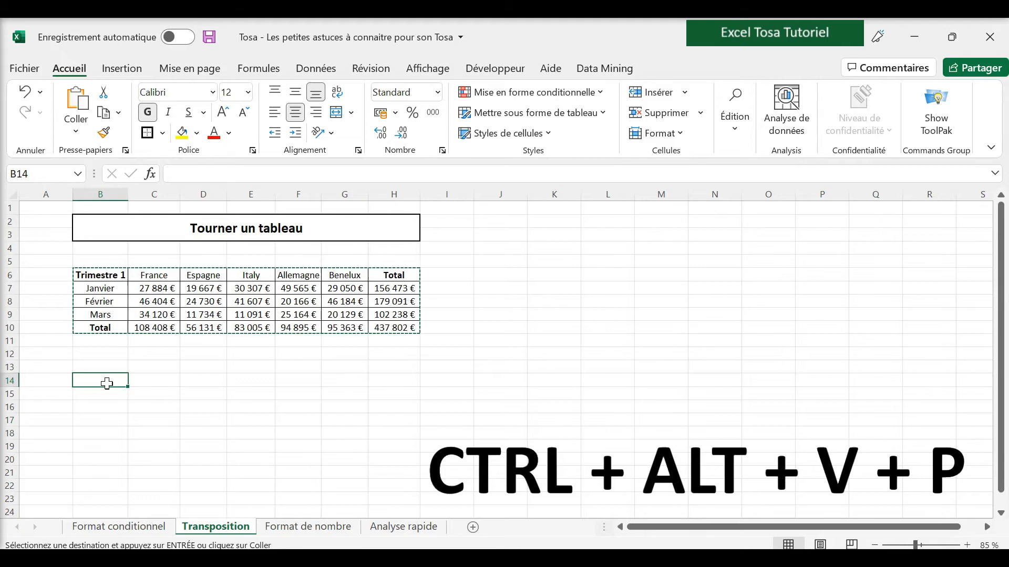
key("ctrl+alt+v")
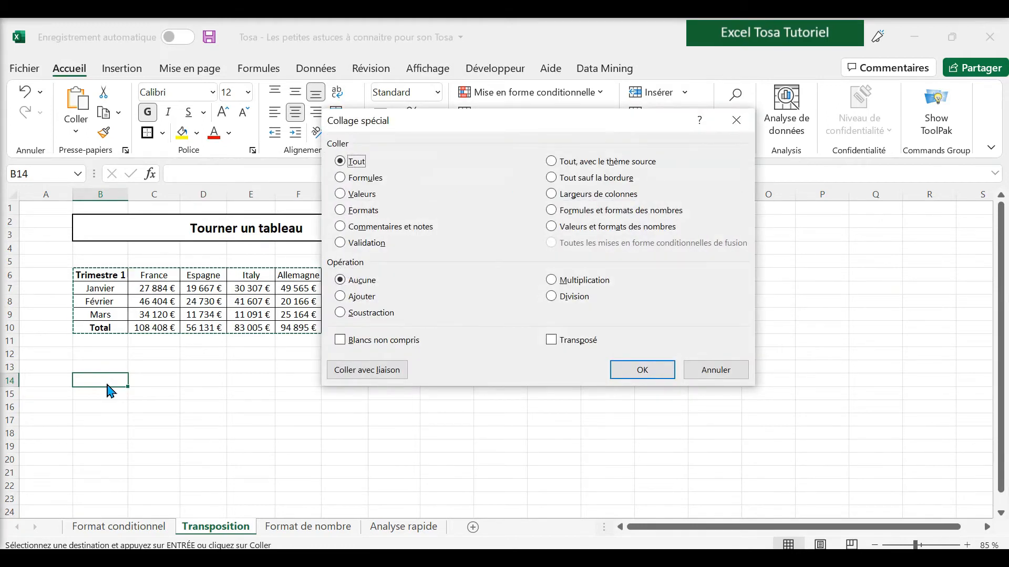
key("p")
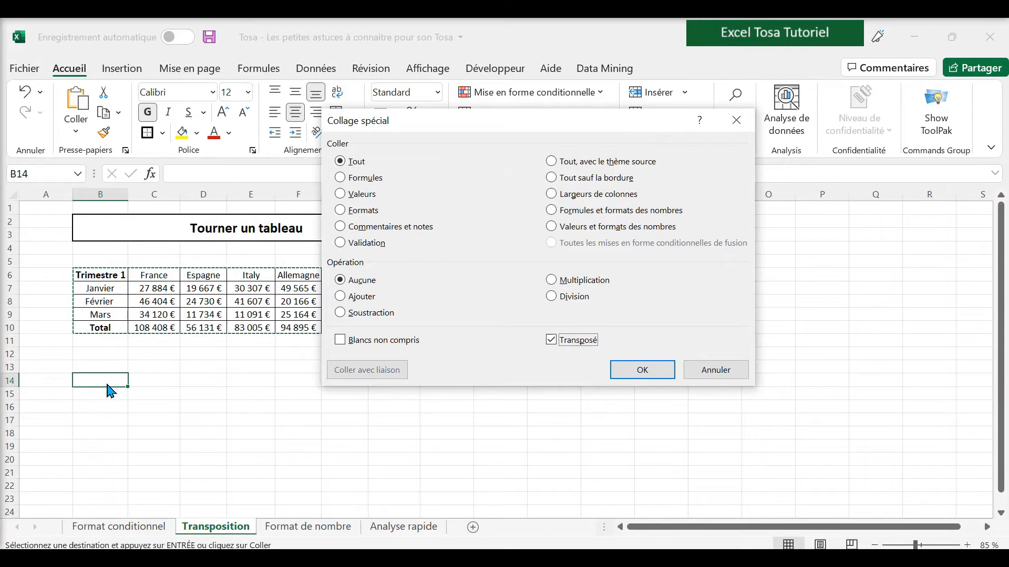
left_click(618, 377)
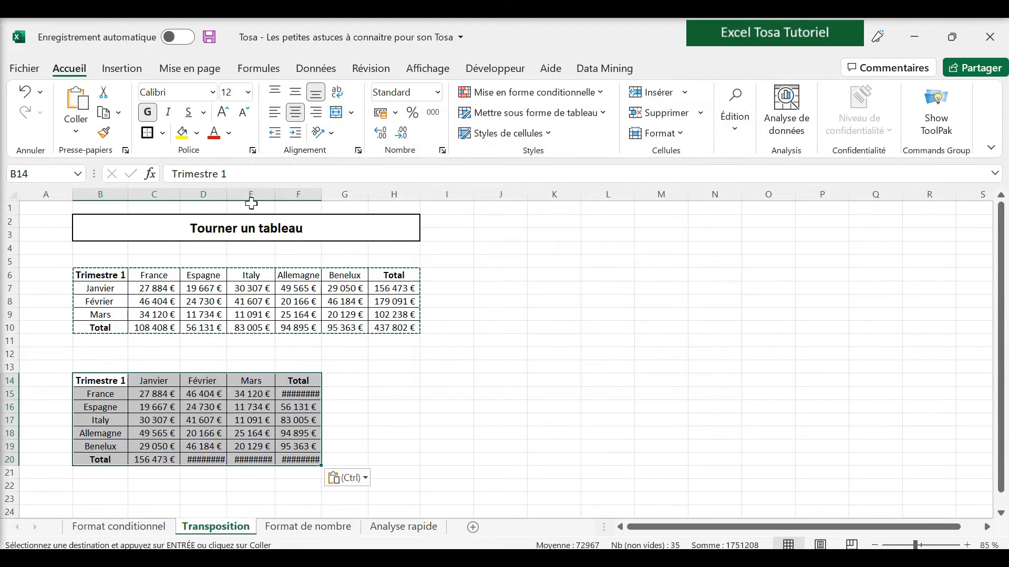
- Widen columns D to F so the amounts in the transposed table fit
left_click_drag(321, 194, 328, 195)
left_click_drag(205, 192, 328, 198)
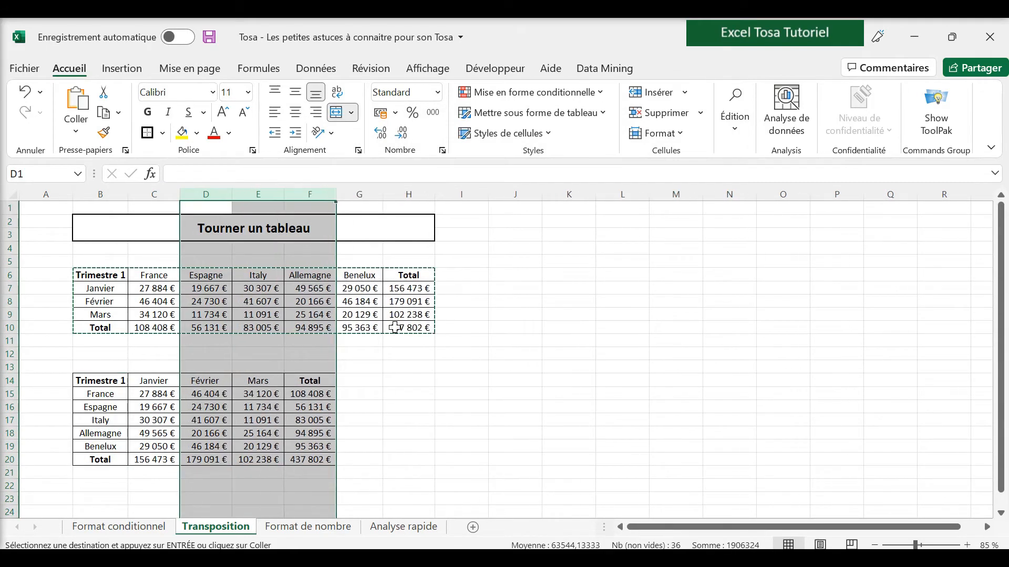
left_click(386, 395)
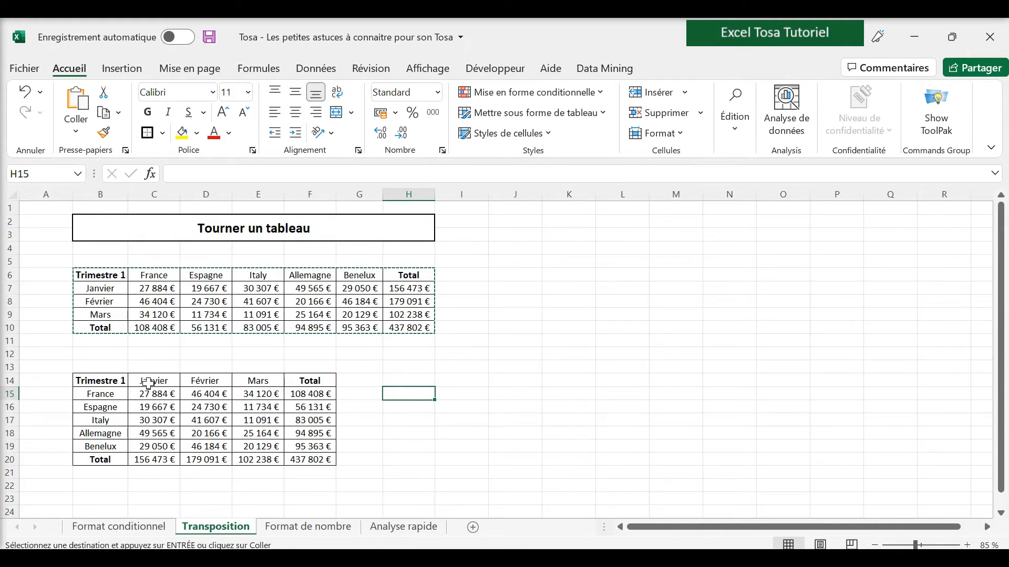
- Examine the sum formulas behind the France total in the transposed table and the Janvier total in the original table
left_click(298, 397)
key("Escape")
left_click(308, 177)
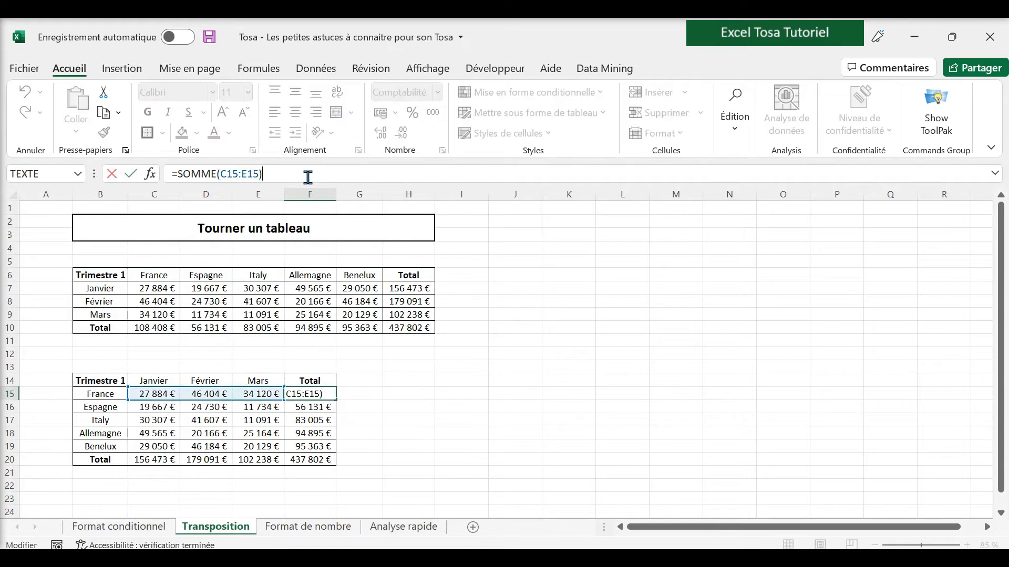
key("Return")
left_click(405, 288)
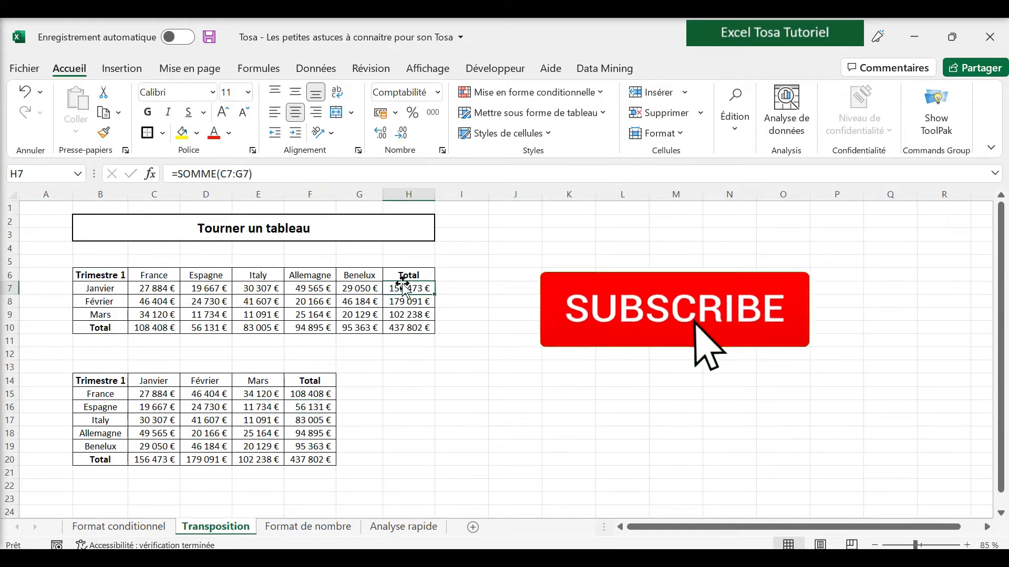
- Check which cells the Janvier total in H7 of the original table adds up
left_click(315, 169)
key("Return")
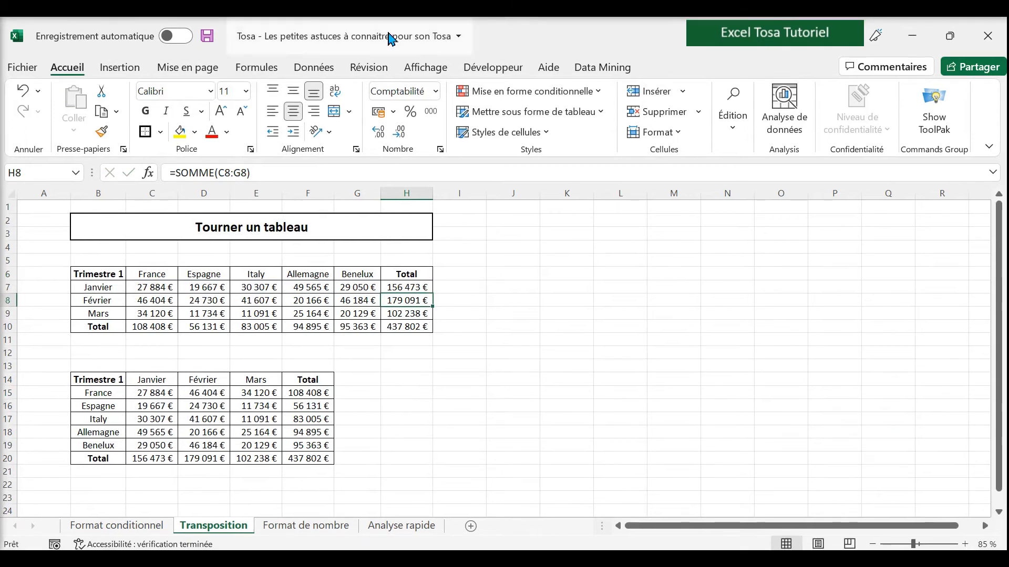
- On the Format de nombre sheet, convert the numbers in B7:B16 to Roman numerals with =ROMAIN(B7) in C7, filled down to C16
left_click(331, 532)
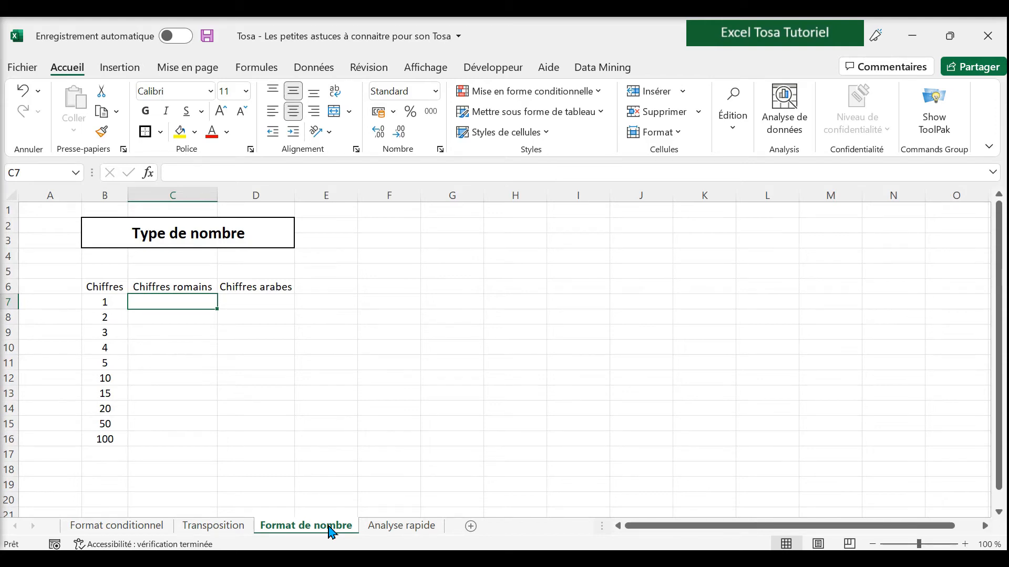
left_click_drag(108, 302, 119, 443)
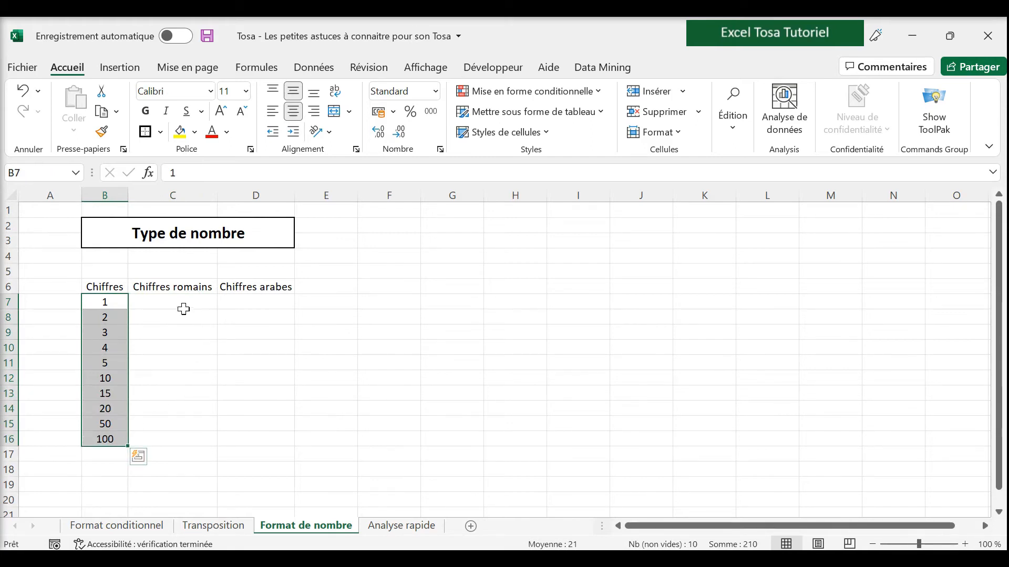
left_click(179, 298)
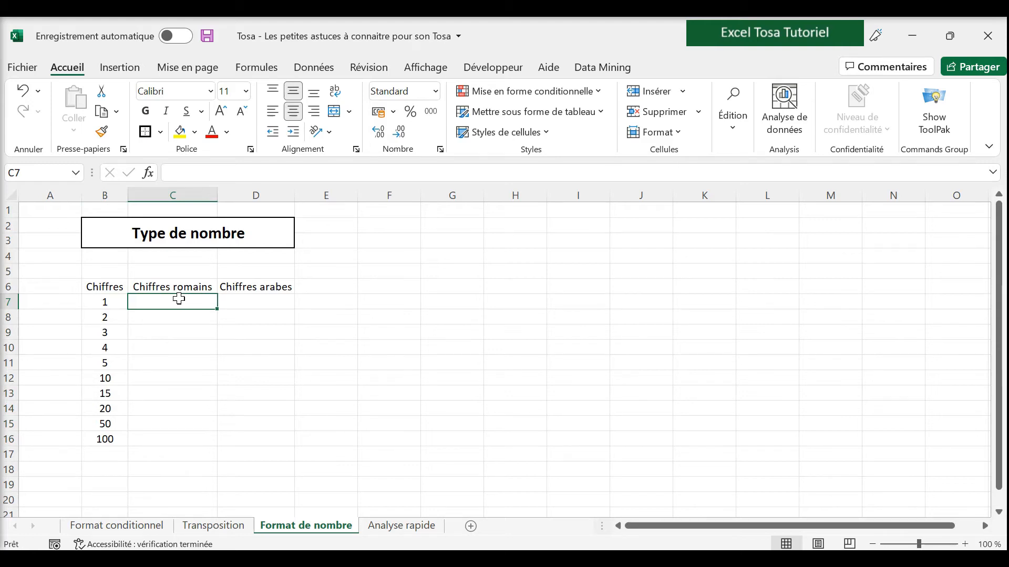
type("=roma")
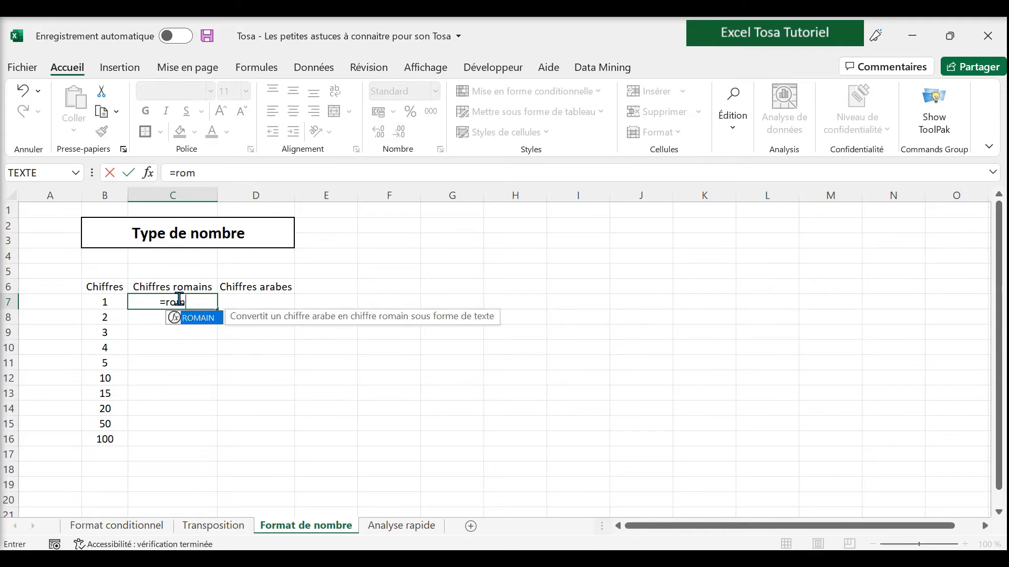
key("Tab")
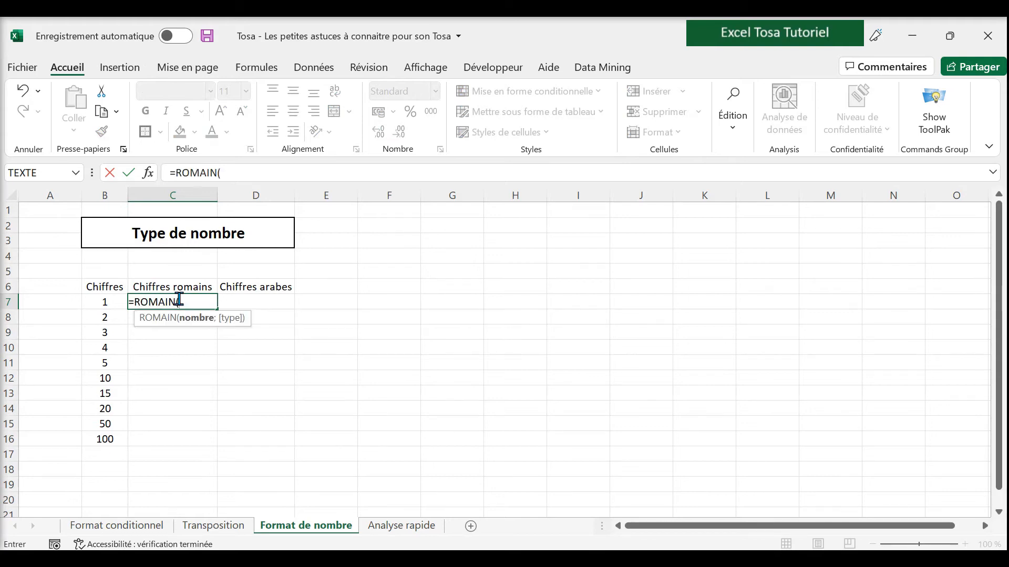
left_click(104, 302)
key("Return")
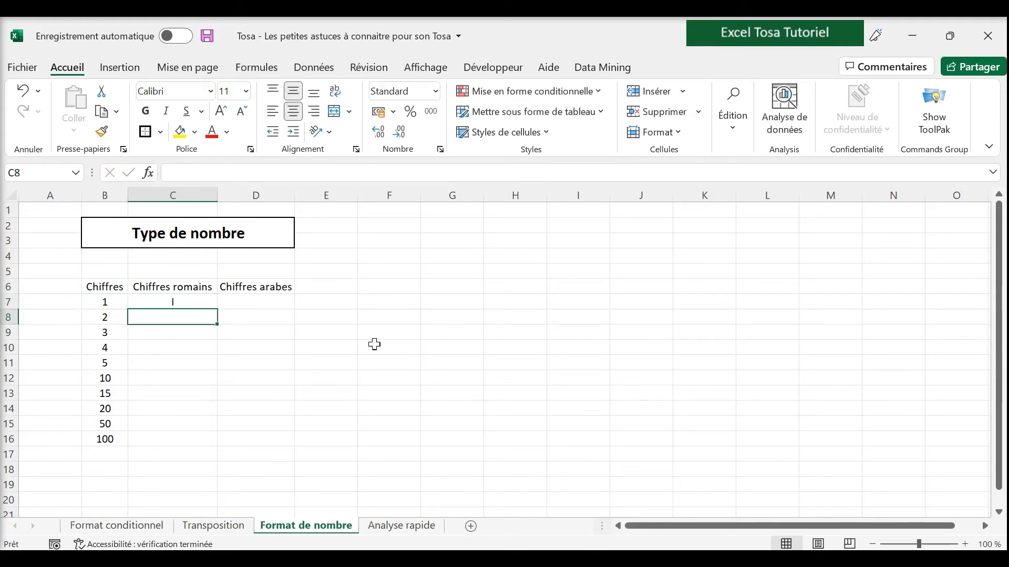
left_click(208, 302)
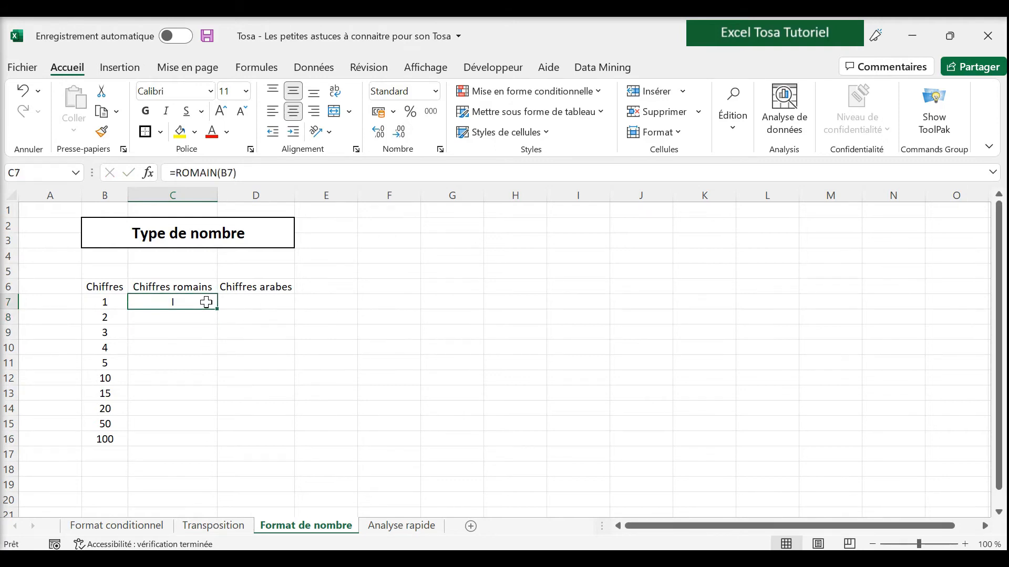
left_click_drag(217, 309, 206, 442)
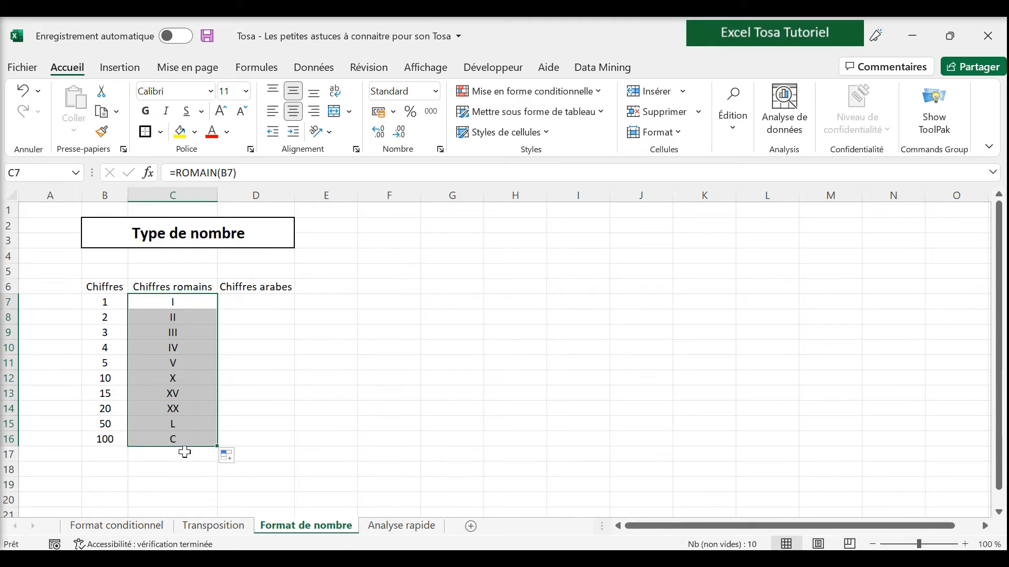
- Enter =CHIFFRE.ARABE(C7) in D7 to convert the Roman numeral back to an Arabic number
left_click(286, 302)
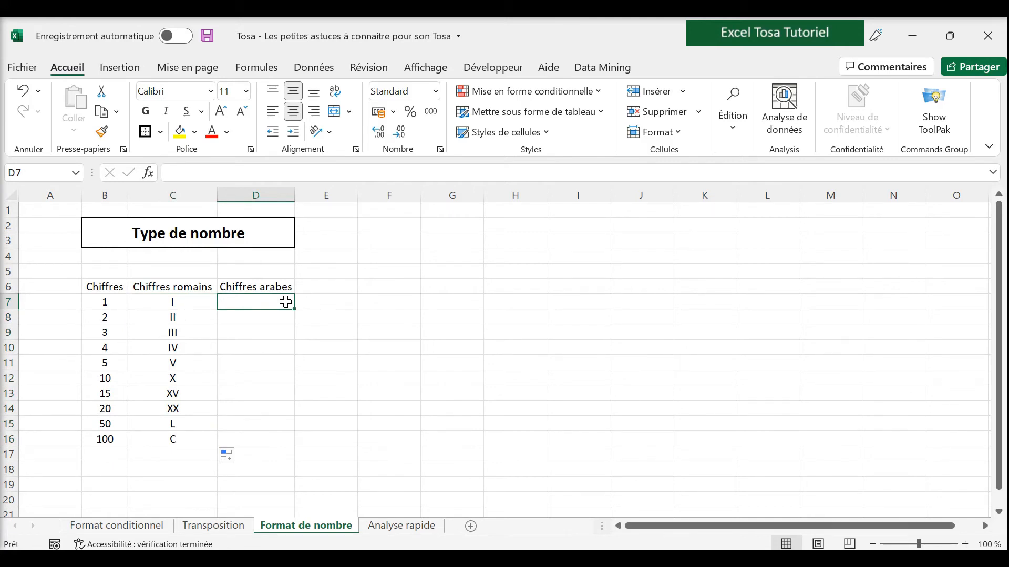
type("=chi")
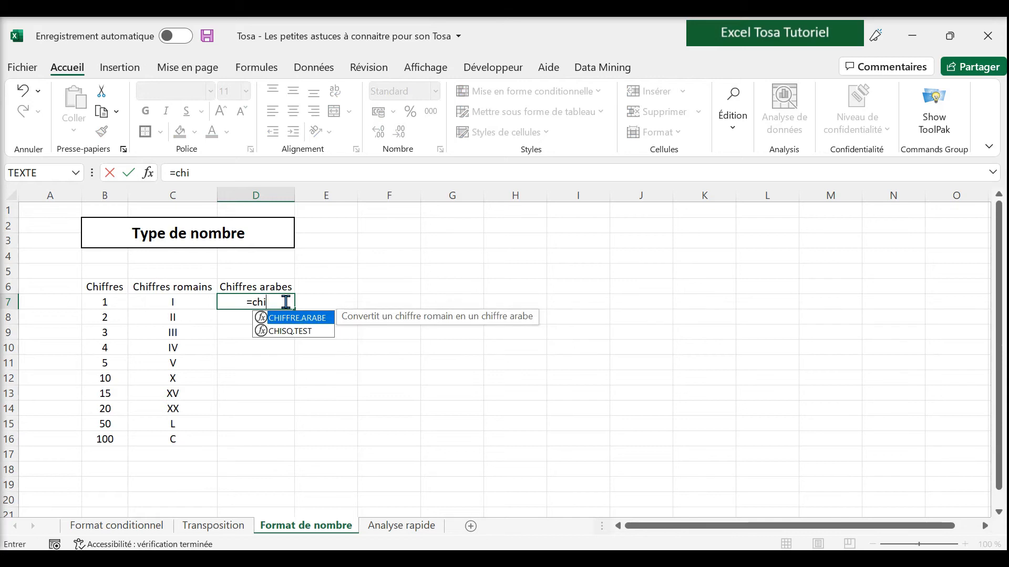
key("Tab")
left_click(101, 302)
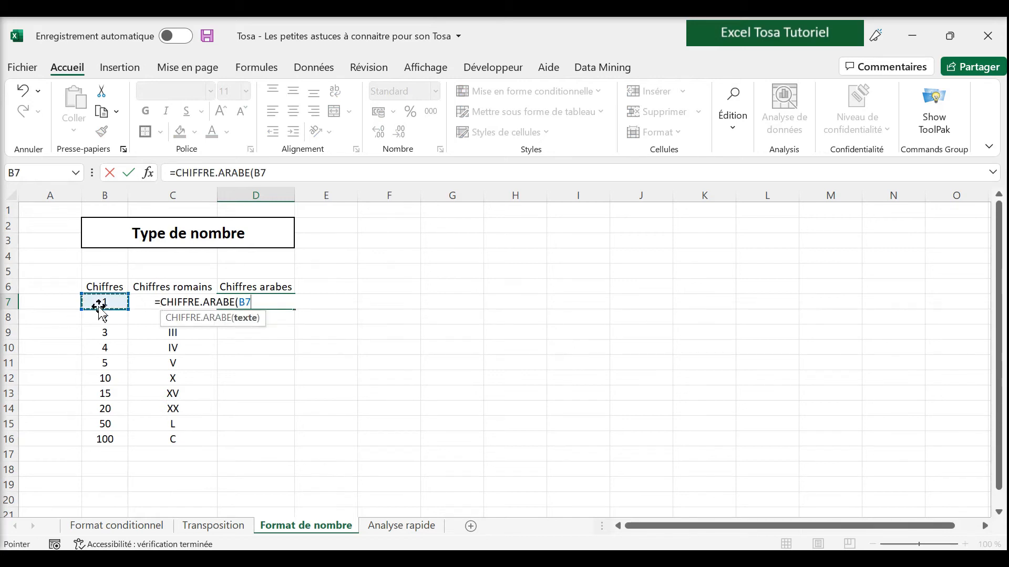
left_click(165, 302)
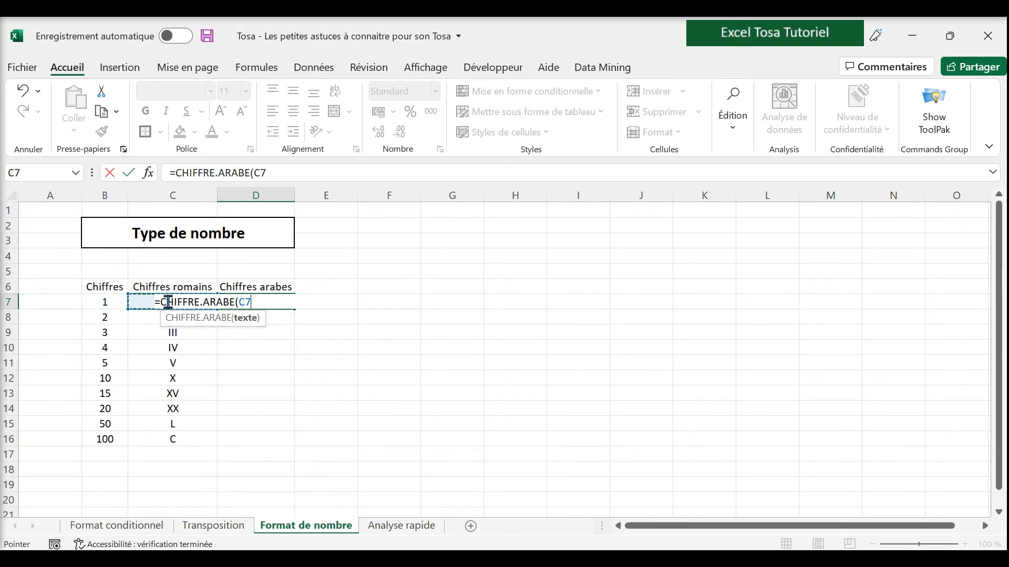
type(")")
key("Return")
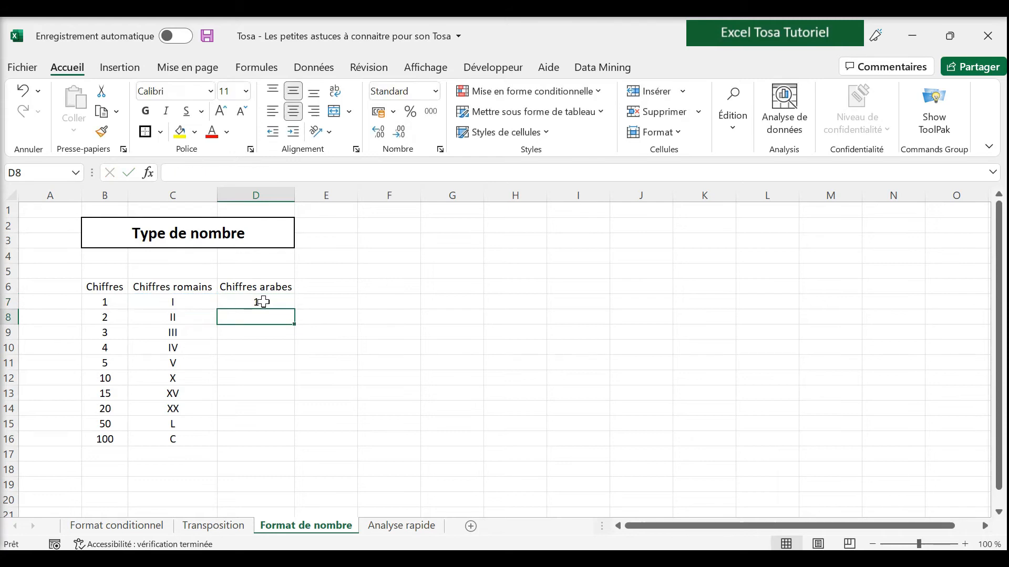
- Review the conversion formula in D7 and fill it down through D16
key("Up")
left_click(321, 167)
key("Escape")
left_click_drag(298, 309, 282, 445)
left_click(373, 395)
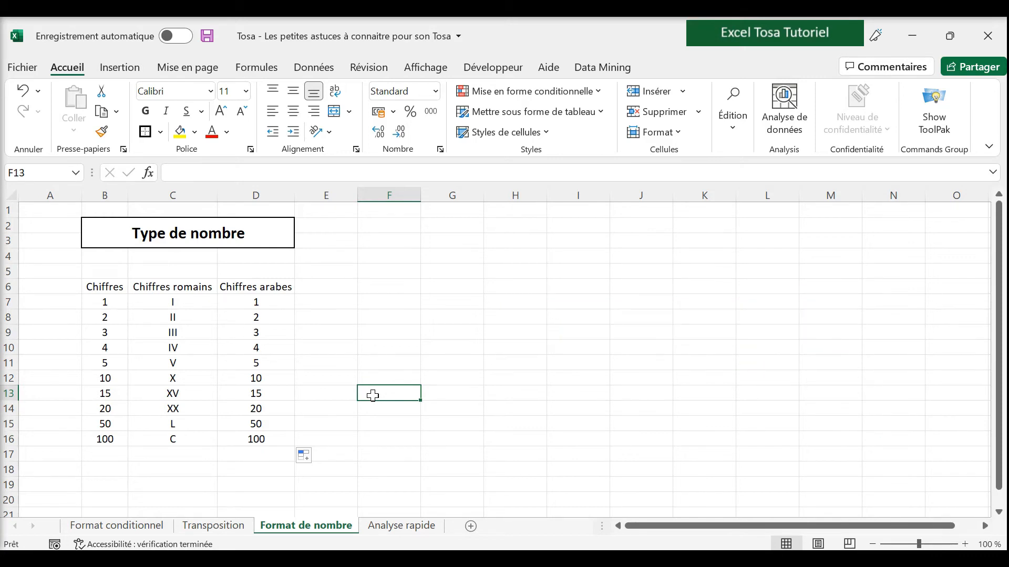
- On the Analyse rapide sheet, total the Chiffre d'affaires values C7:C18 into C19 using the Quick Analysis sum (Somme)
left_click(403, 528)
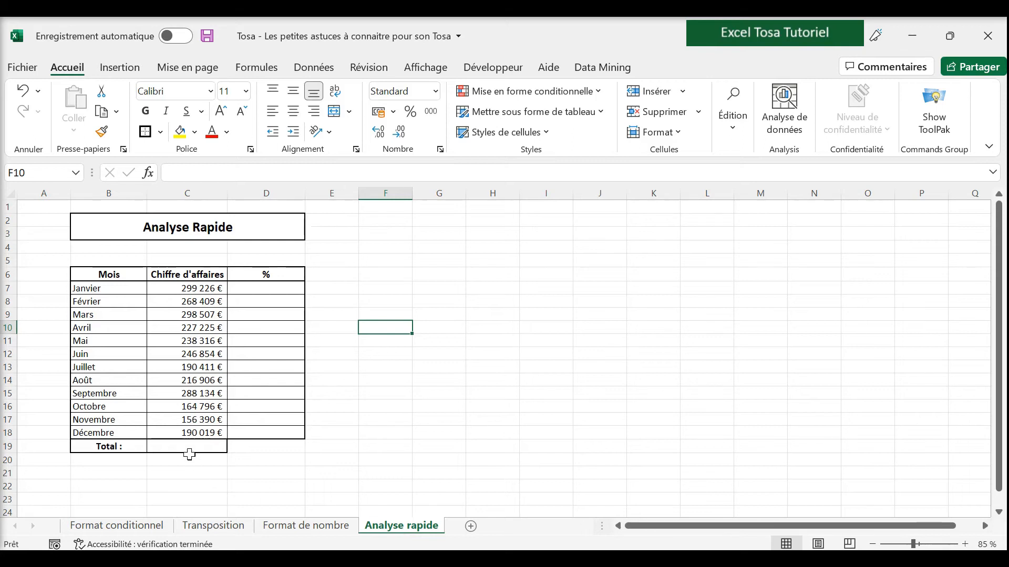
left_click(193, 288)
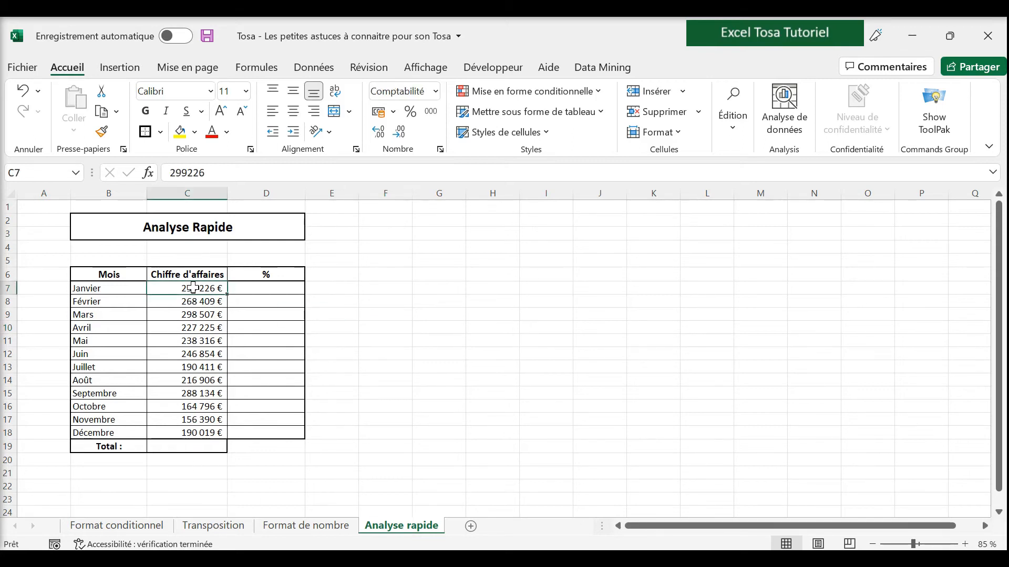
key("ctrl+shift+Down")
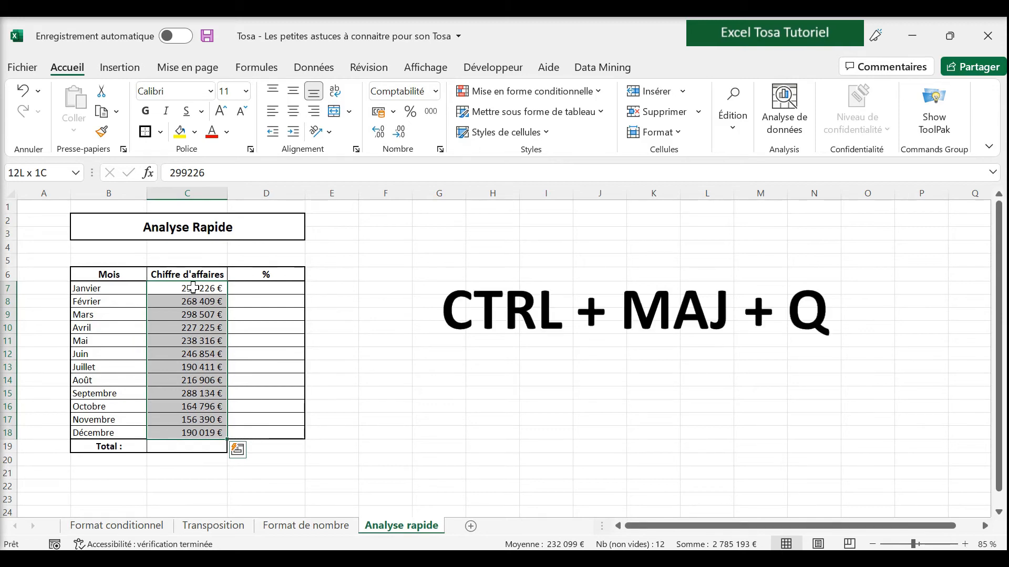
key("ctrl+shift+q")
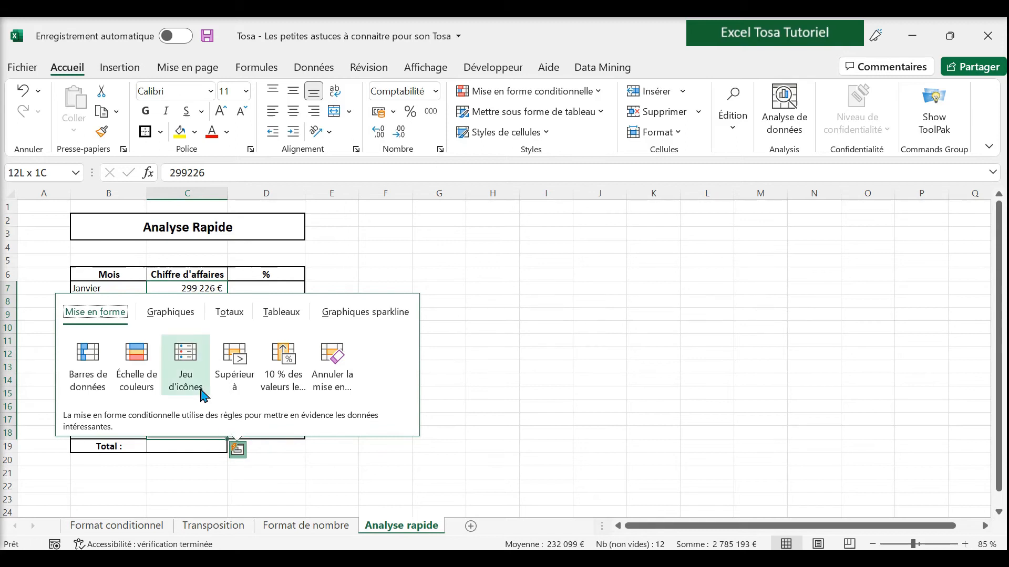
left_click(233, 315)
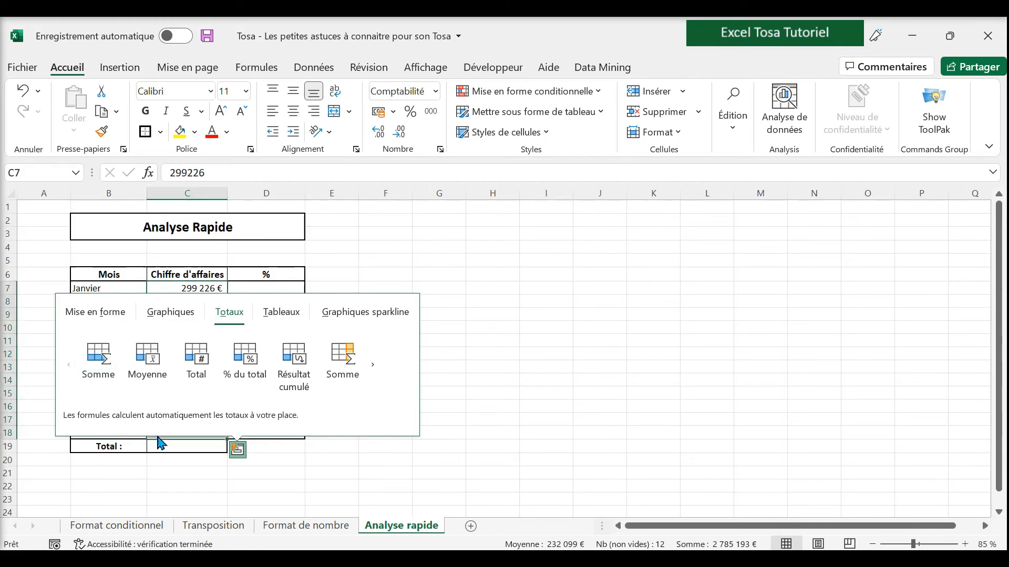
left_click(104, 372)
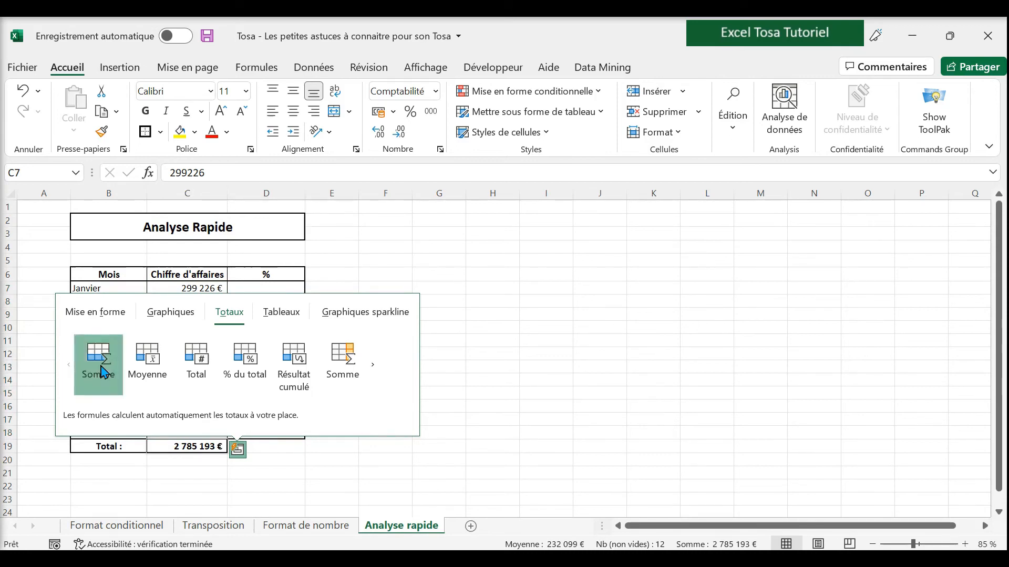
left_click(270, 445)
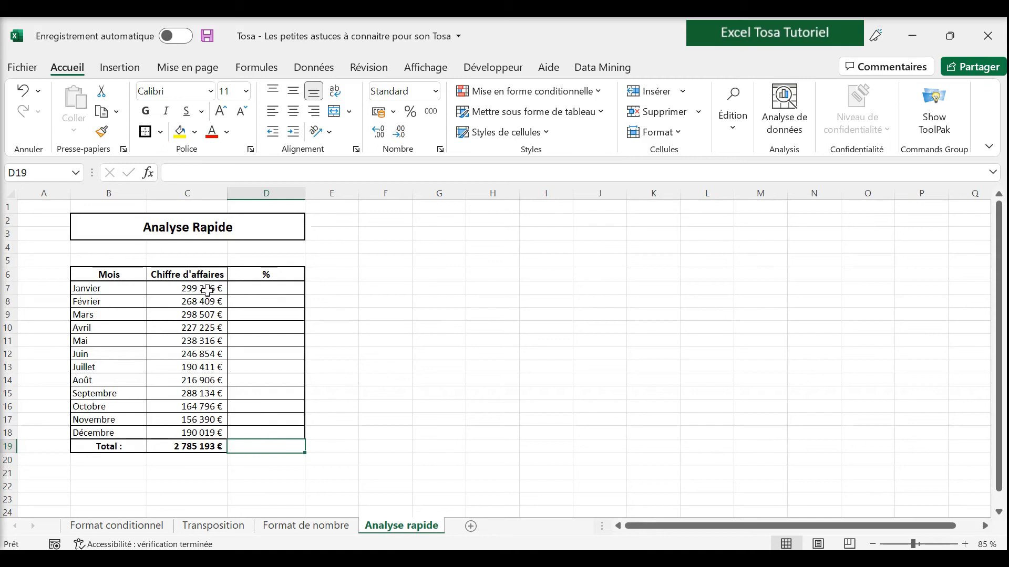
- Fill the % column D7:D18 with each month's share of revenue using the column version of Quick Analysis's % du total on C7:C18
left_click_drag(208, 289, 205, 436)
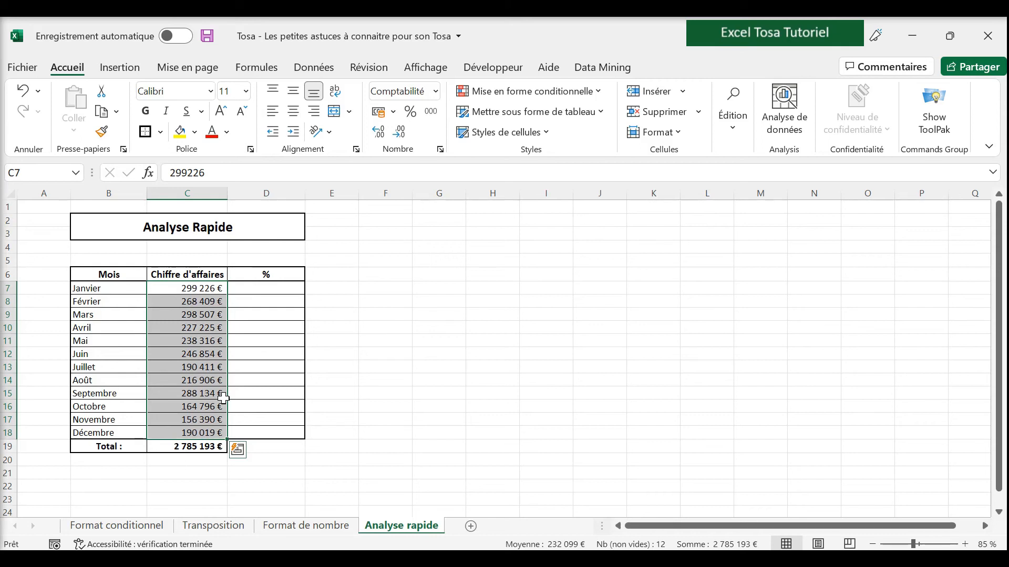
key("ctrl+shift+q")
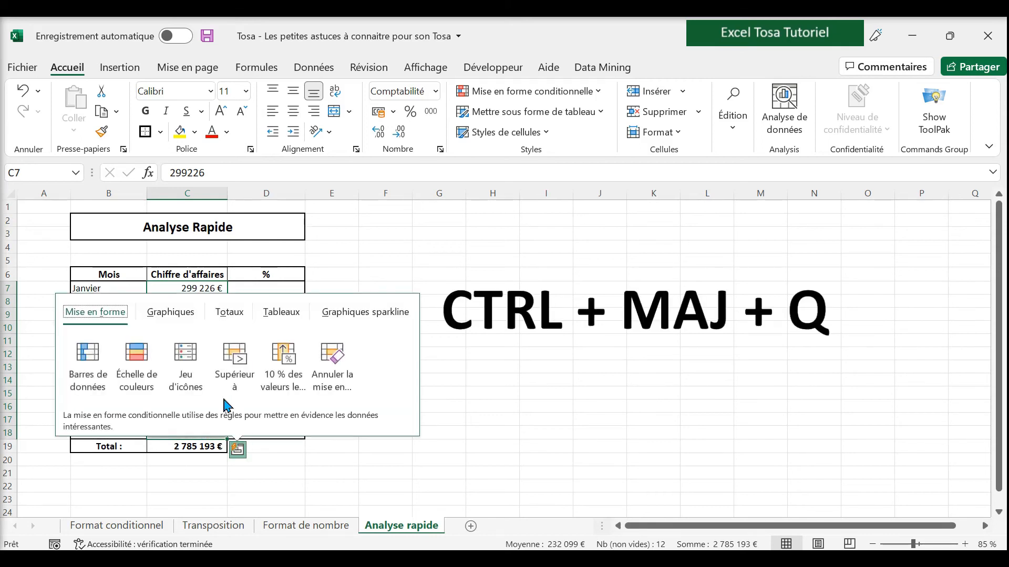
left_click(232, 315)
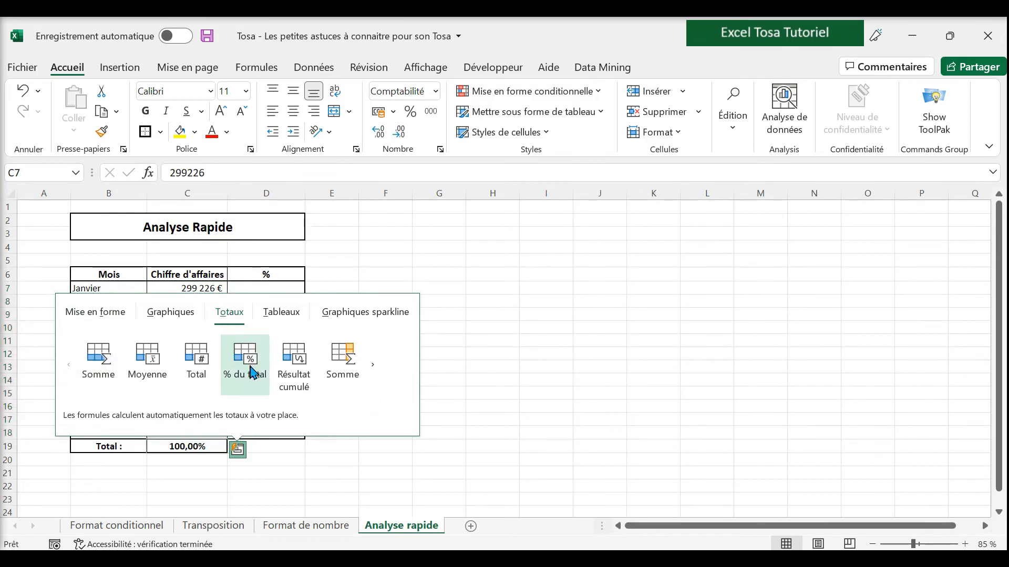
left_click(378, 364)
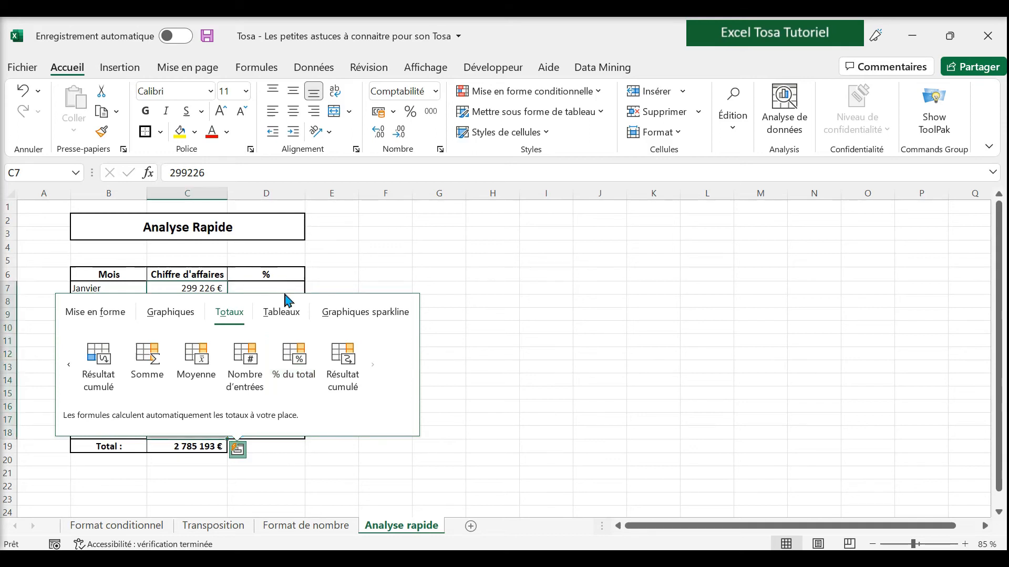
left_click(293, 364)
left_click(331, 364)
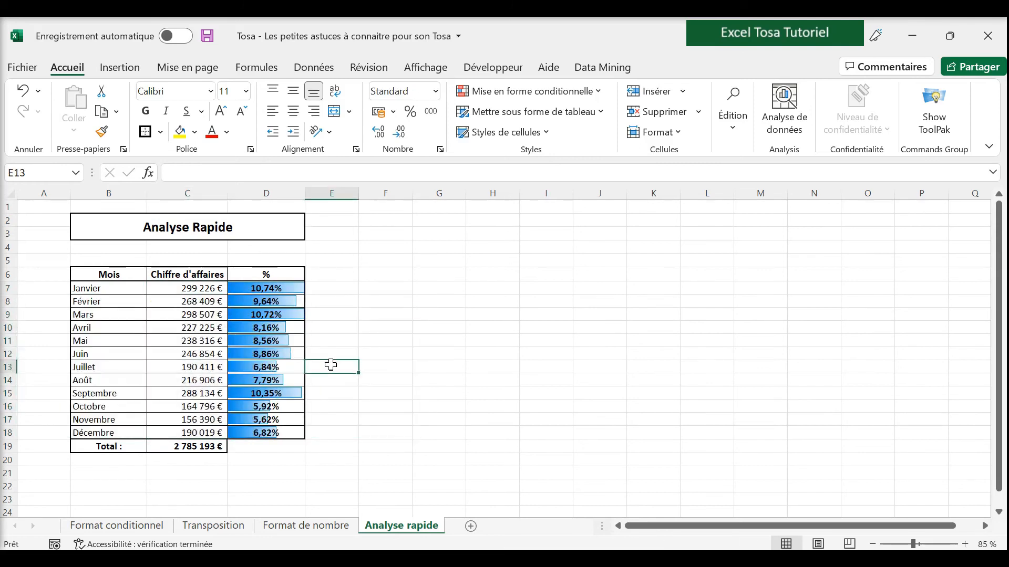